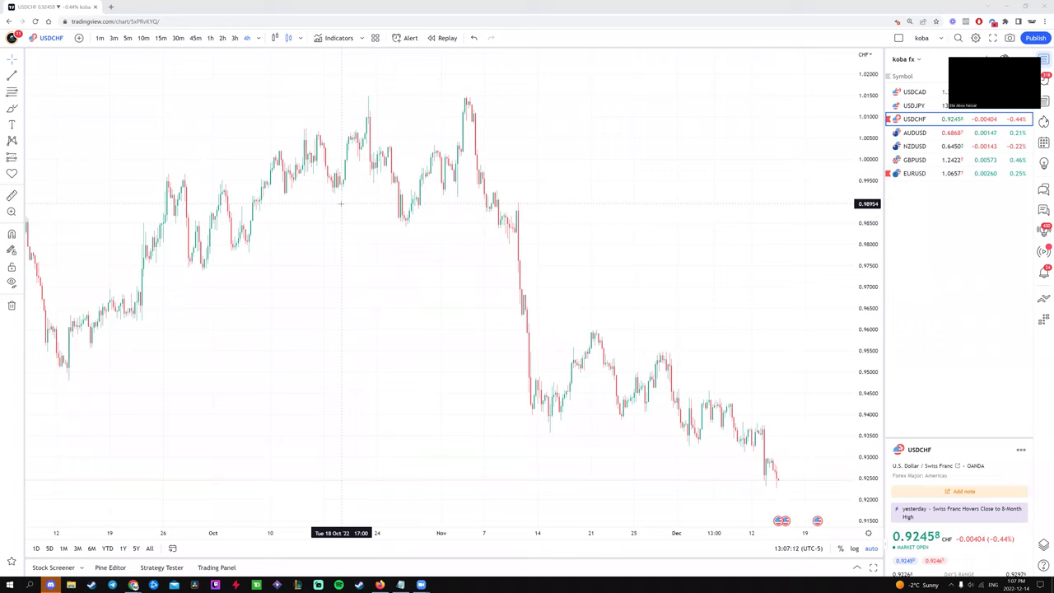
# - Draw a rising trend line across the chart from about 0.9588 on 25 September to about 1.0130 on 25 November
pyautogui.click(11, 75)
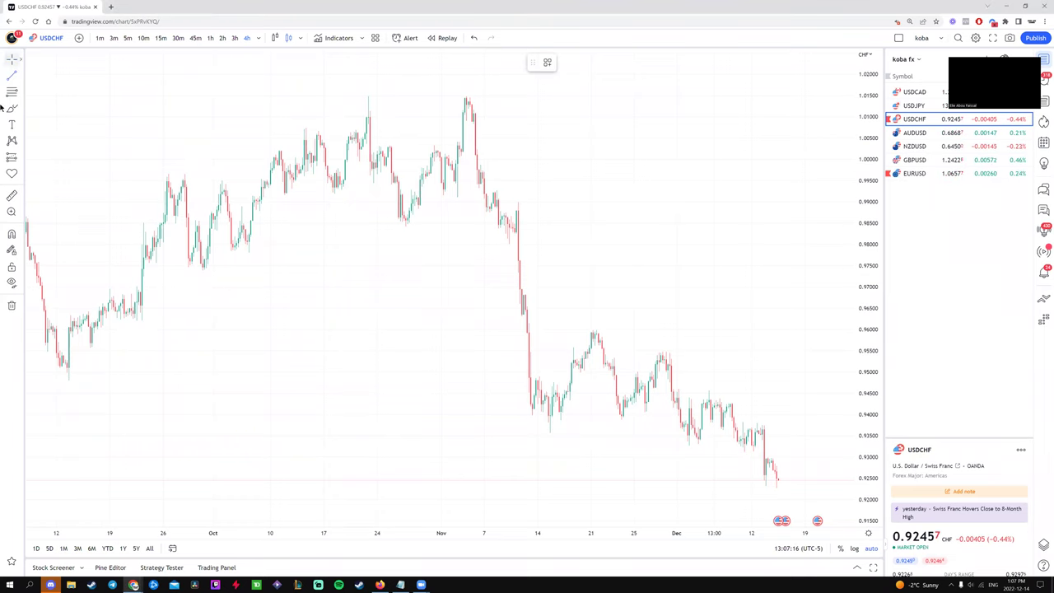
pyautogui.click(22, 75)
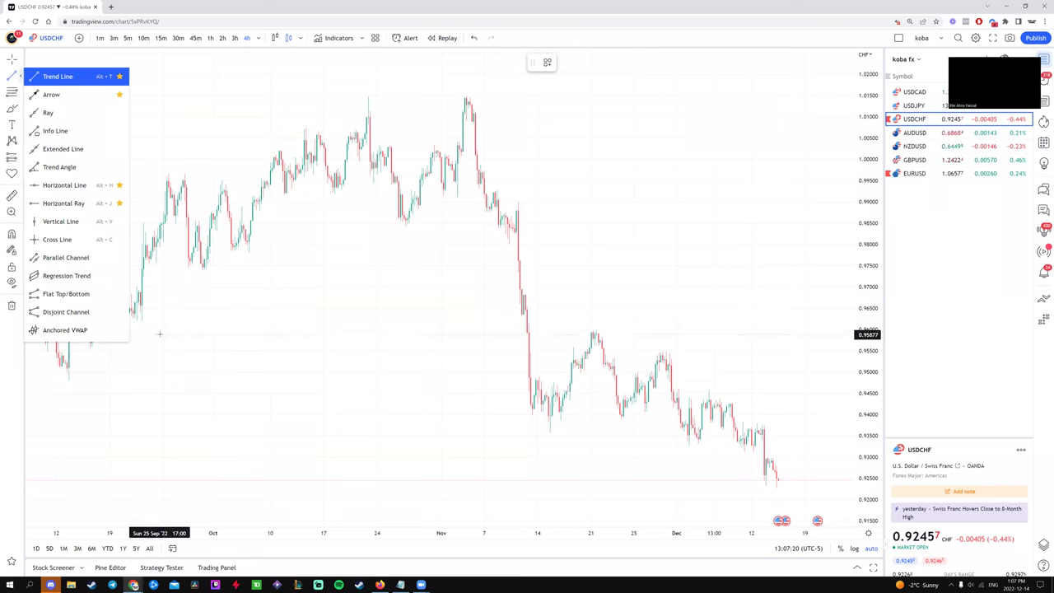
pyautogui.click(56, 76)
pyautogui.click(160, 336)
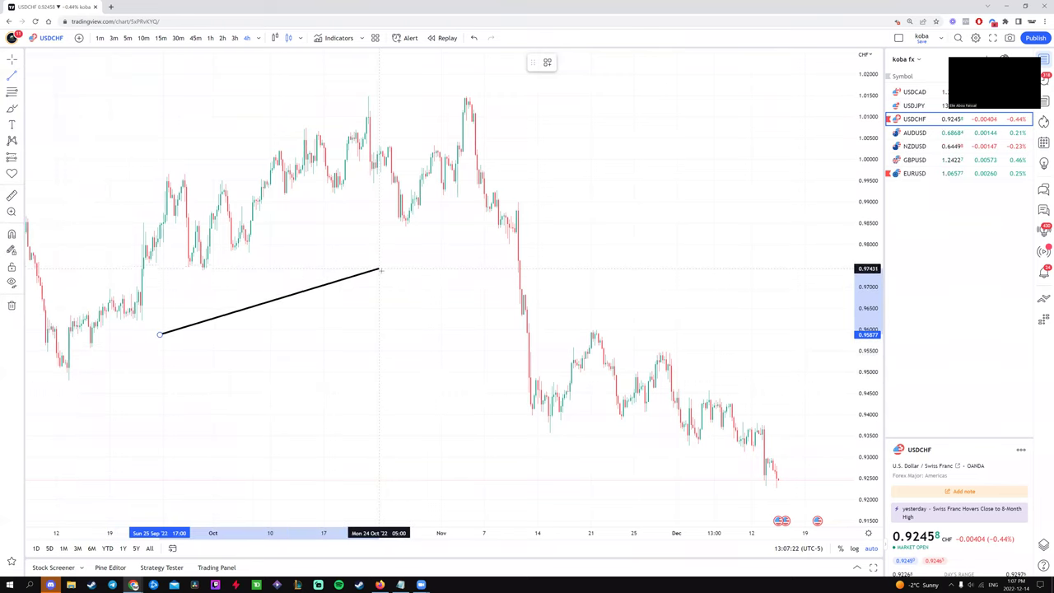
pyautogui.click(635, 105)
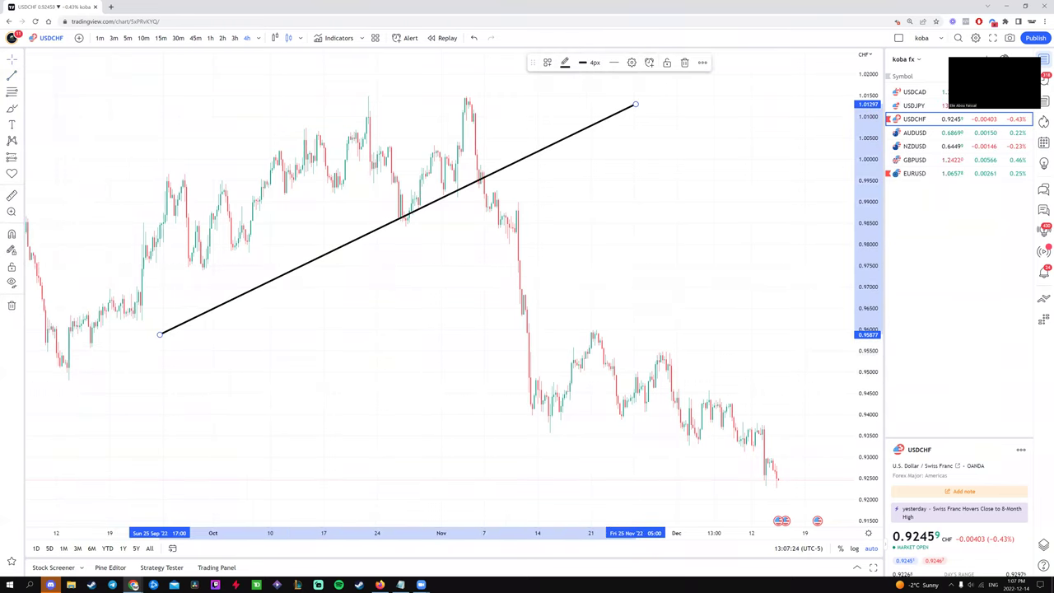
# - Draw a falling trend line crossing the first, from about 1.0110 on 21 September to about 0.9488 on 30 November
pyautogui.click(13, 74)
pyautogui.click(133, 113)
pyautogui.click(673, 377)
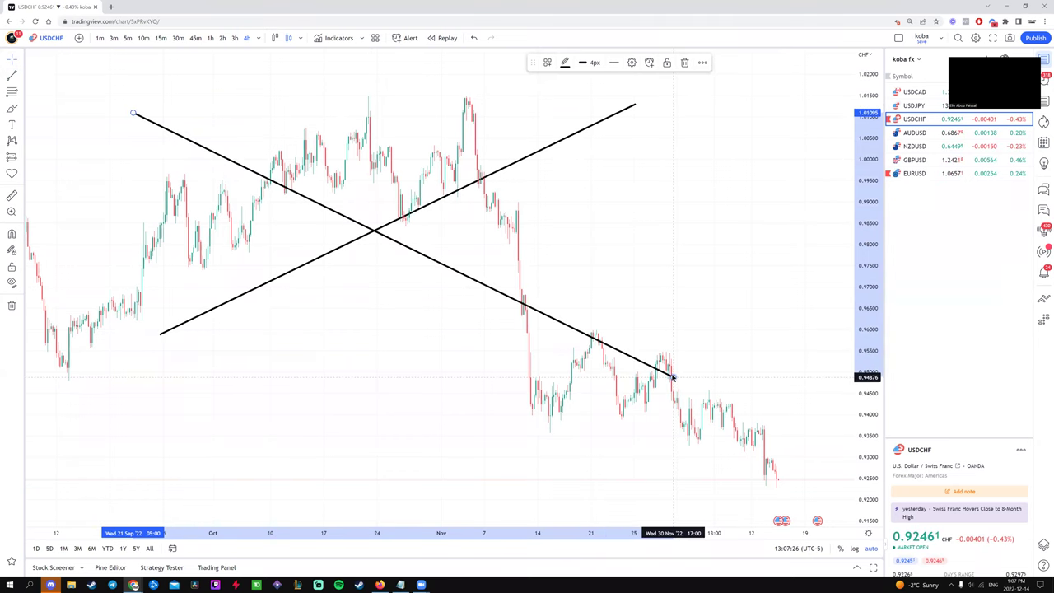
# - Delete the falling trend line and the rising trend line from the chart
pyautogui.click(684, 64)
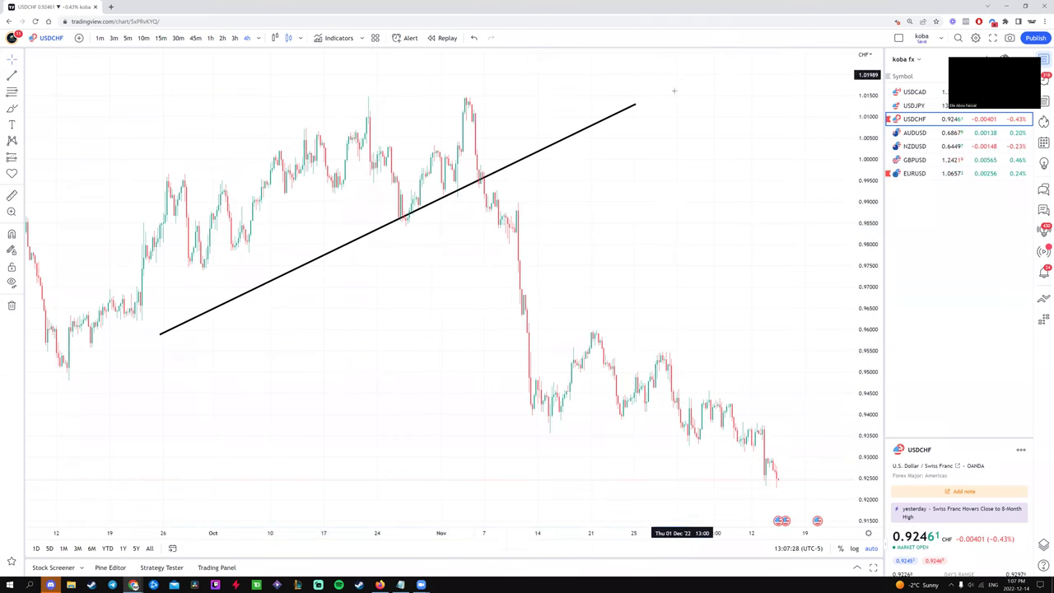
pyautogui.click(637, 104)
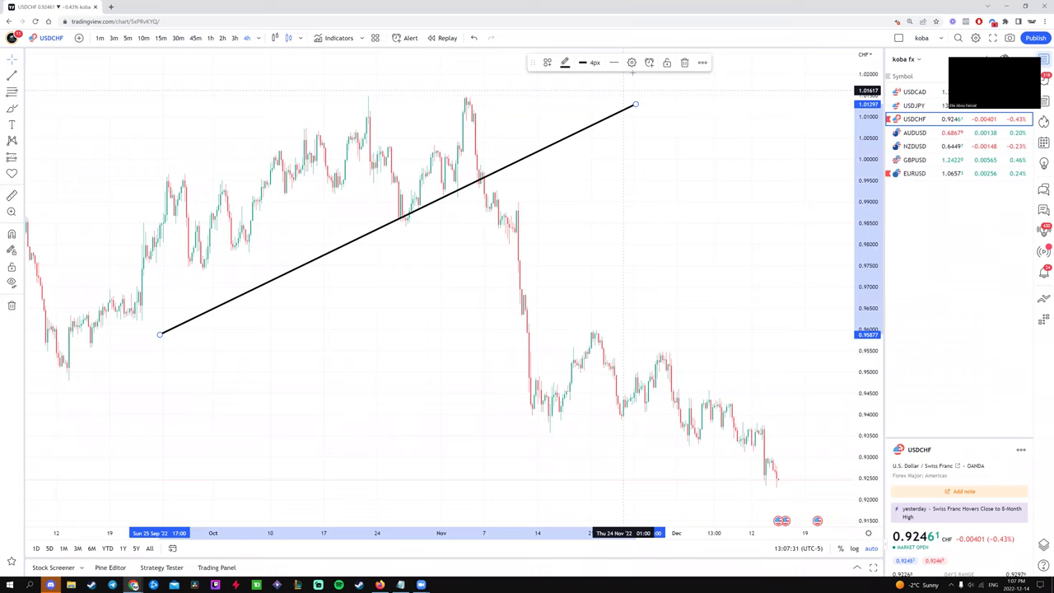
pyautogui.click(673, 64)
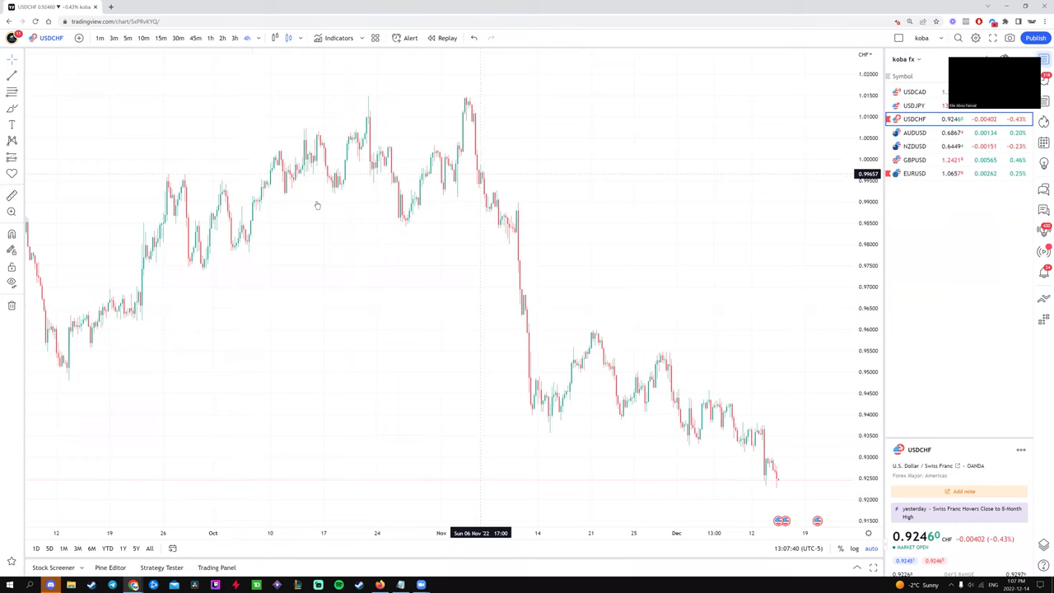
# - Draw an uptrend line under the lows from about 0.9496 on 12 September to about 1.0133 on 2 November
pyautogui.click(11, 75)
pyautogui.click(65, 373)
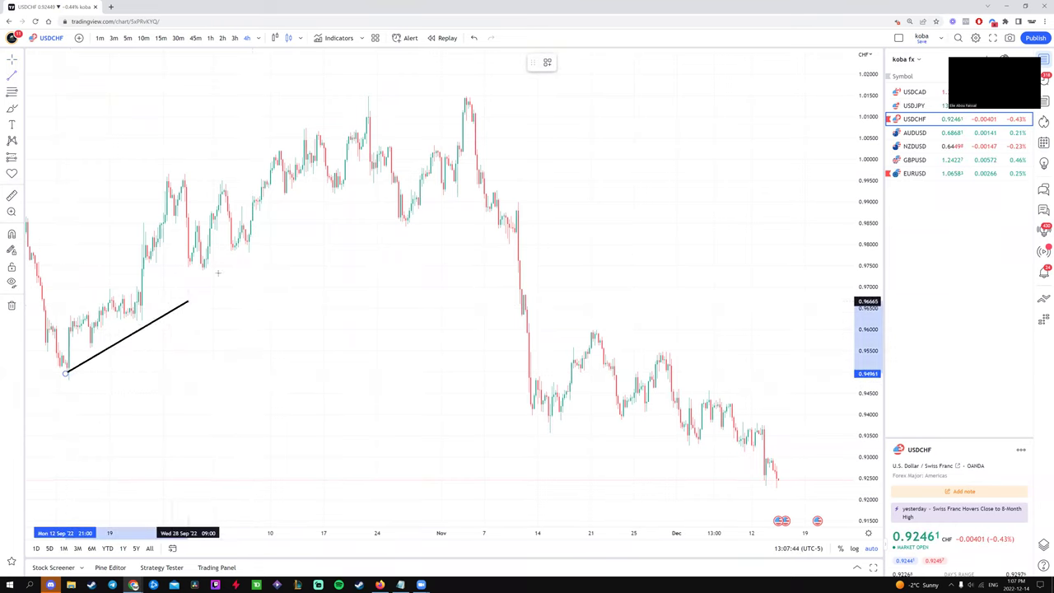
pyautogui.click(458, 109)
pyautogui.click(278, 329)
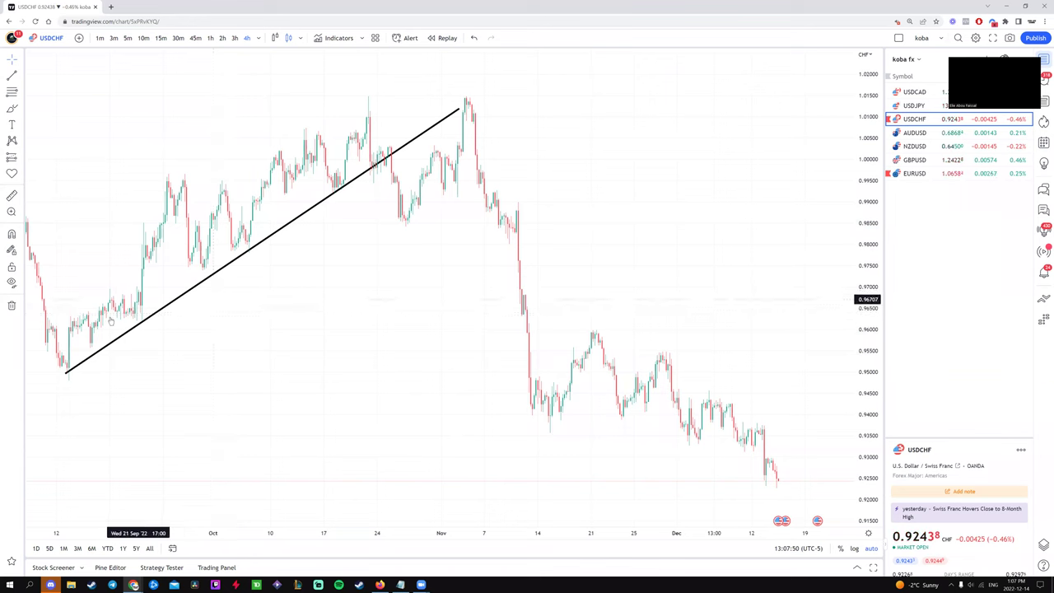
pyautogui.click(458, 109)
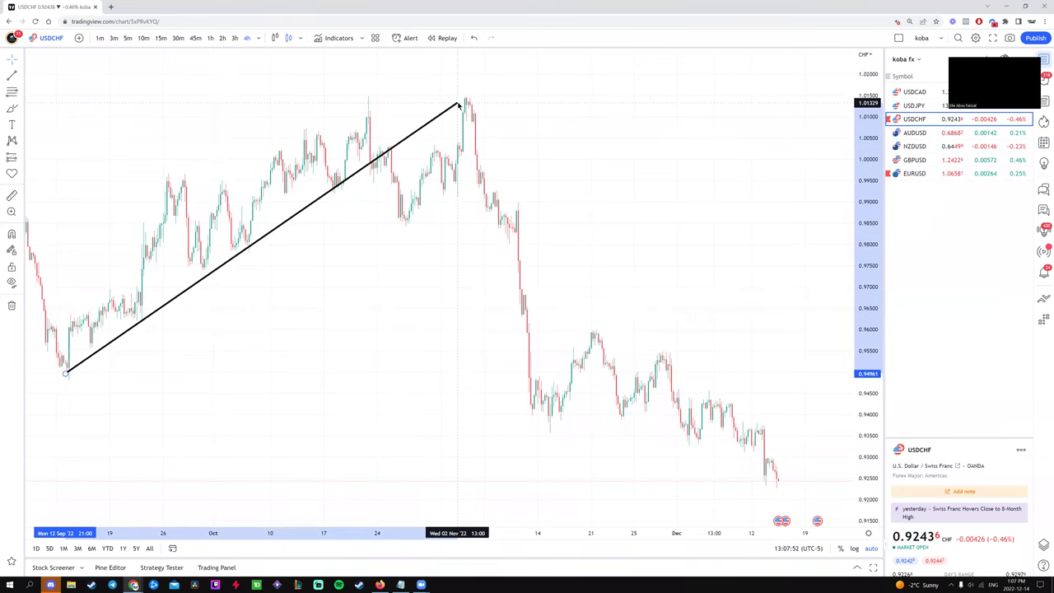
# - Circle the 12 September low and the next two lows along the trend line with the Brush
pyautogui.hscroll(-5, 306, 346)
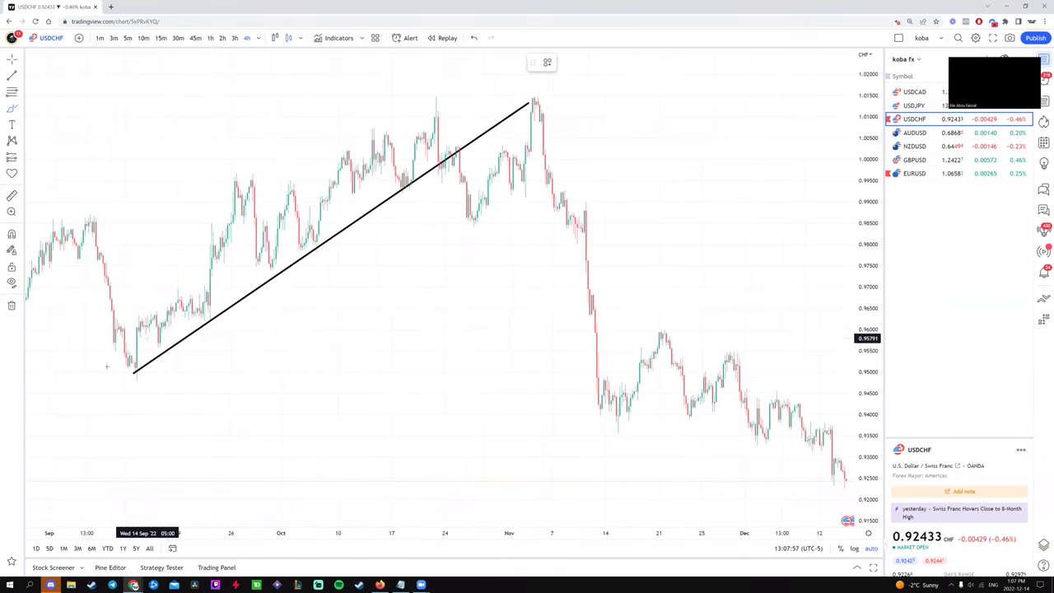
pyautogui.moveTo(130, 358)
pyautogui.mouseDown()
pyautogui.moveTo(130, 381)
pyautogui.moveTo(126, 354)
pyautogui.moveTo(160, 343)
pyautogui.mouseUp()
pyautogui.moveTo(207, 309)
pyautogui.mouseDown()
pyautogui.moveTo(201, 322)
pyautogui.moveTo(209, 311)
pyautogui.mouseUp()
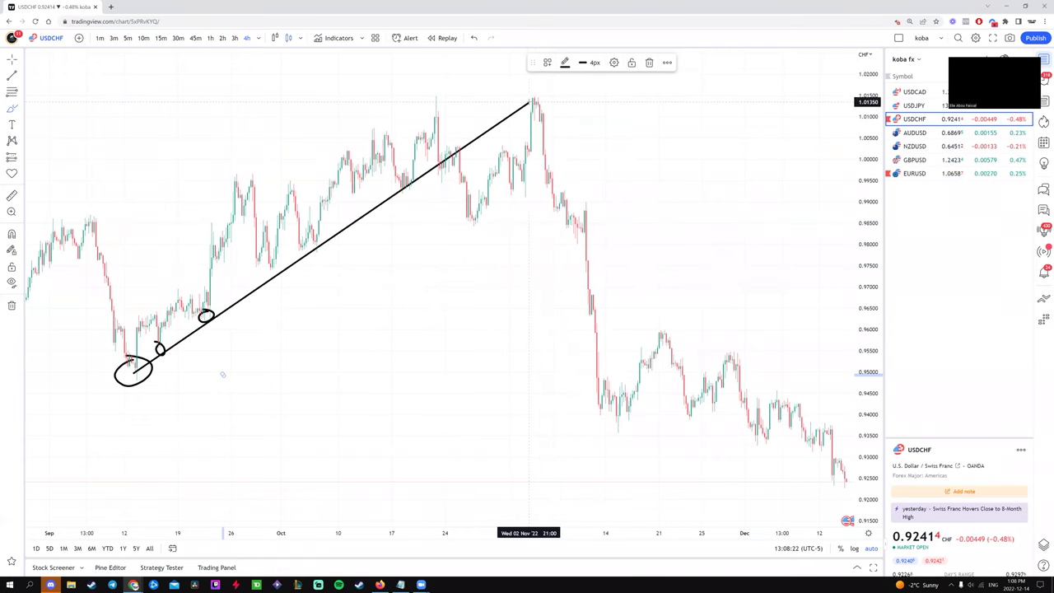
# - Undo the two smaller brush circles and draw a larger circle around the second low on the trend line
pyautogui.hotkey('ctrl', 'z')
pyautogui.hotkey('ctrl', 'z')
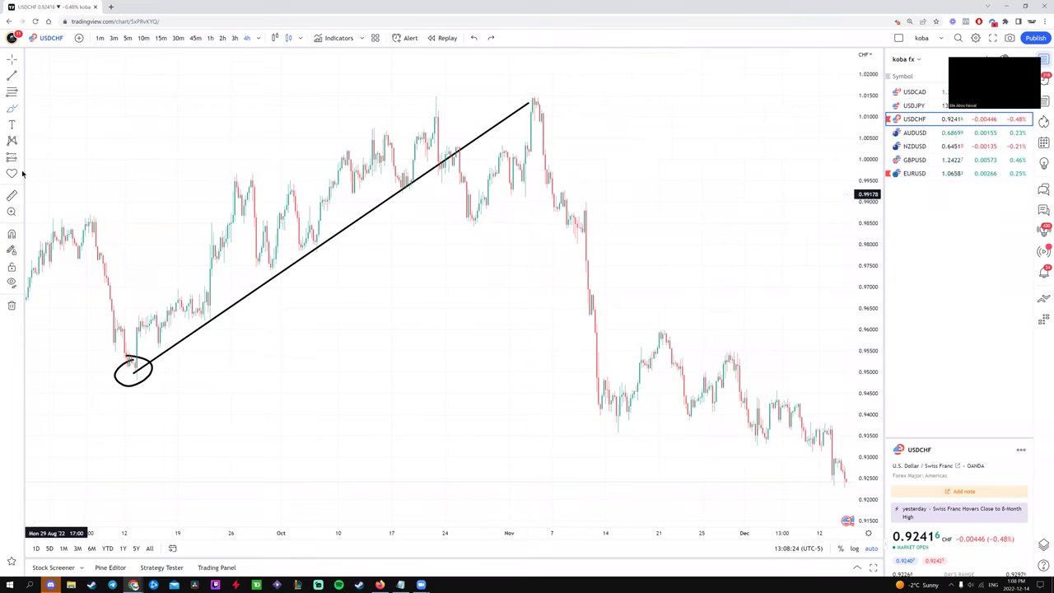
pyautogui.click(15, 109)
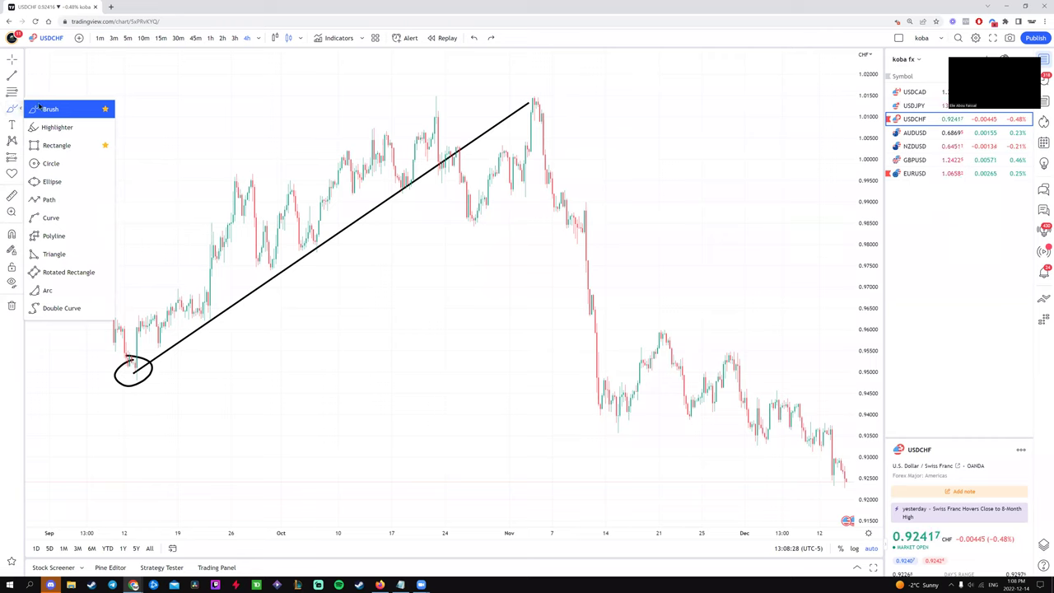
pyautogui.click(39, 107)
pyautogui.moveTo(153, 359); pyautogui.dragTo(158, 356)
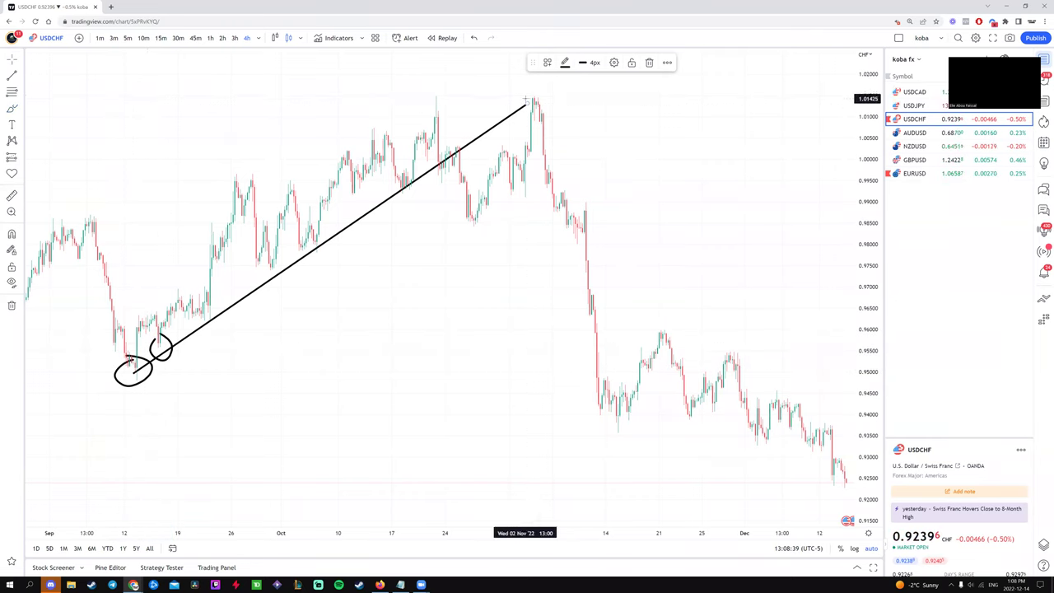
# - Move the trend line's lower end to about 0.9494 on 12 September at 05:00
pyautogui.moveTo(527, 105)
pyautogui.mouseDown()
pyautogui.moveTo(517, 85)
pyautogui.moveTo(528, 103)
pyautogui.mouseUp()
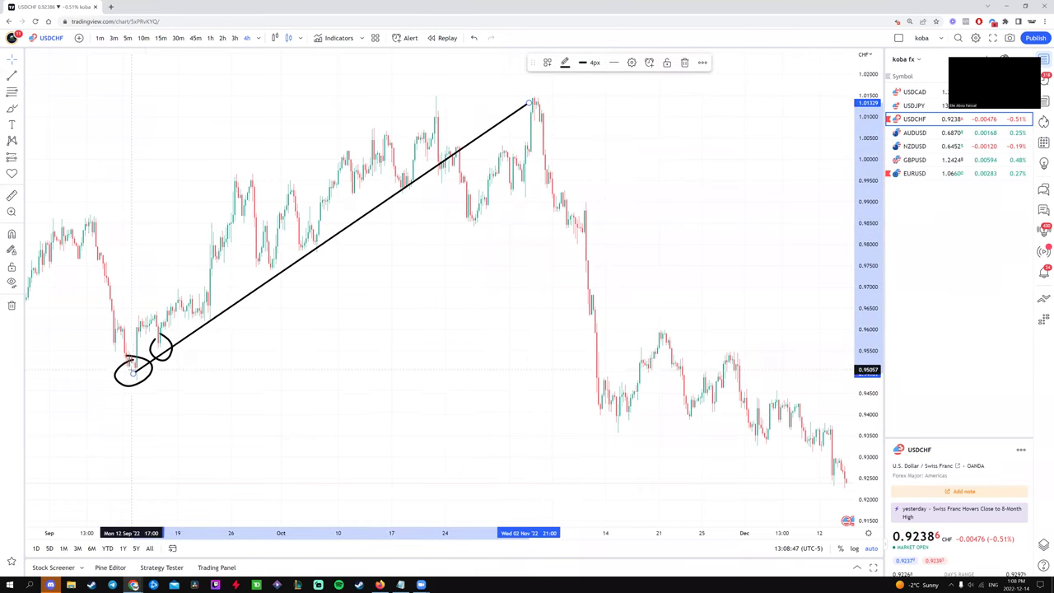
pyautogui.moveTo(133, 373); pyautogui.dragTo(125, 374)
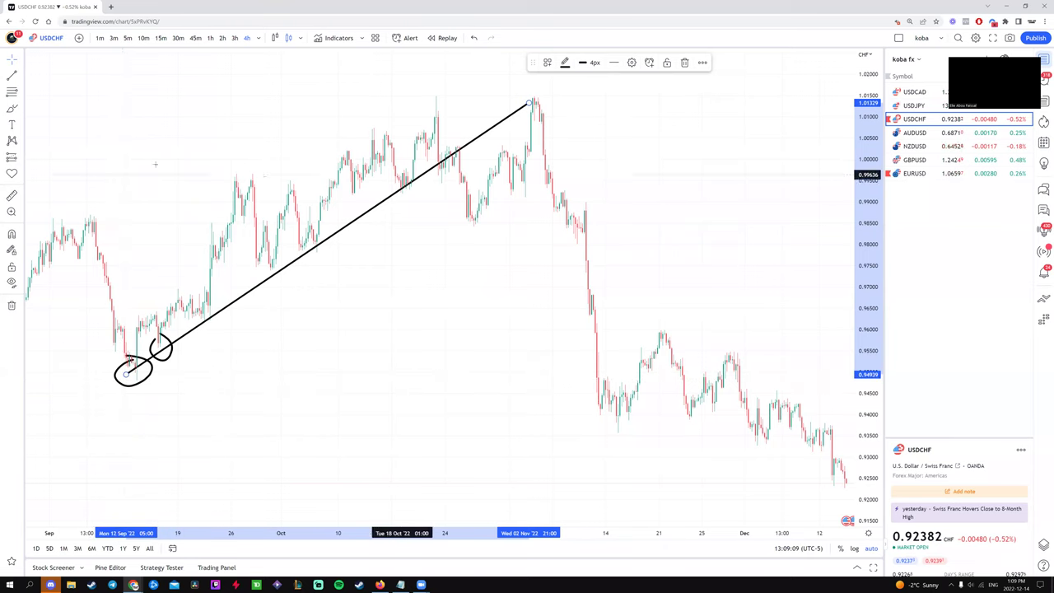
# - Draw roughly parallel trend lines just below and just above the existing one, and undo both of them
pyautogui.click(11, 76)
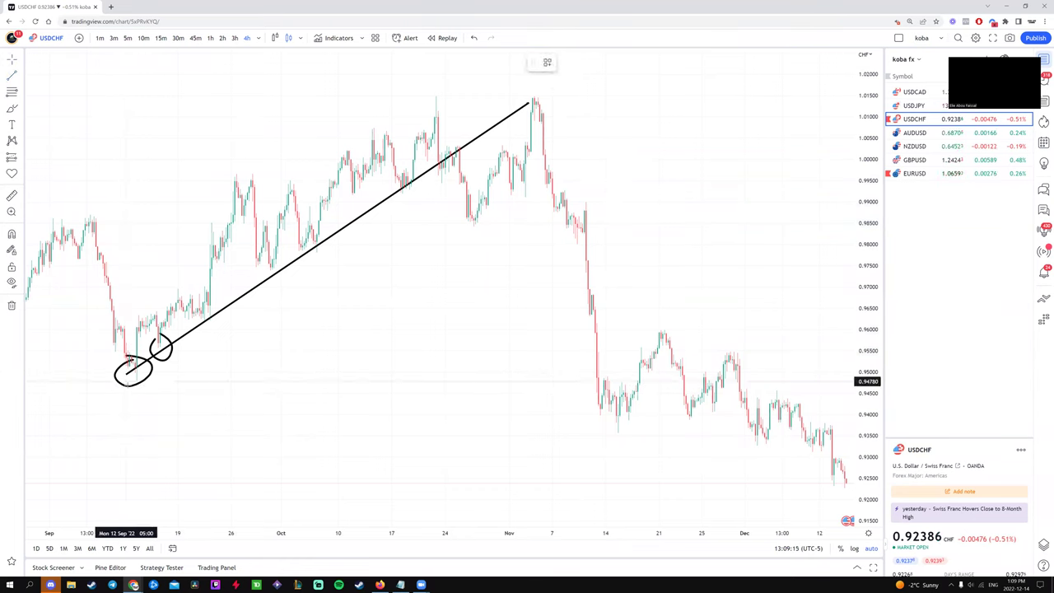
pyautogui.moveTo(127, 384); pyautogui.dragTo(562, 92)
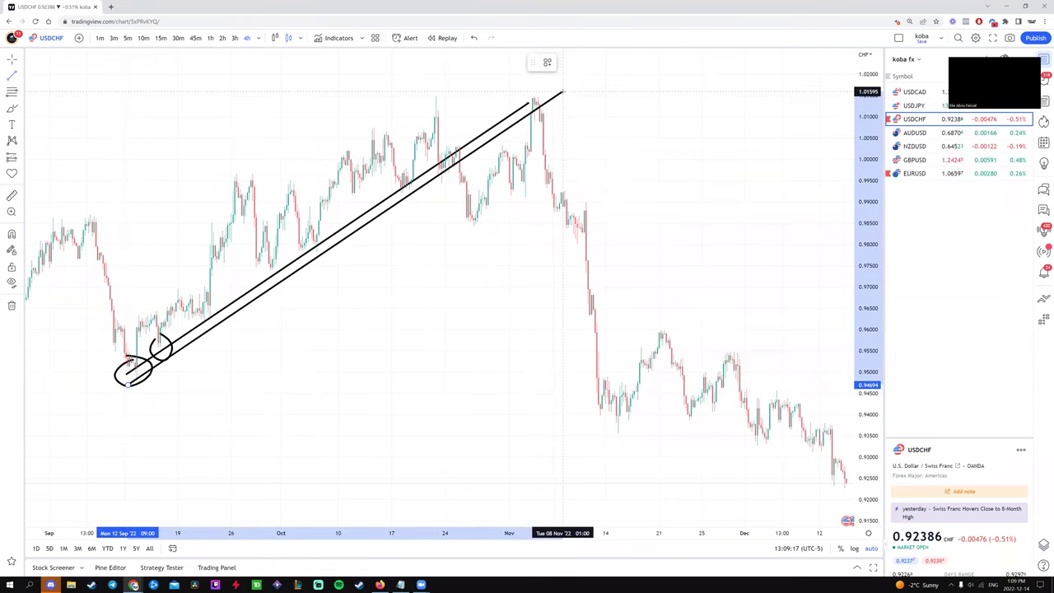
pyautogui.click(11, 75)
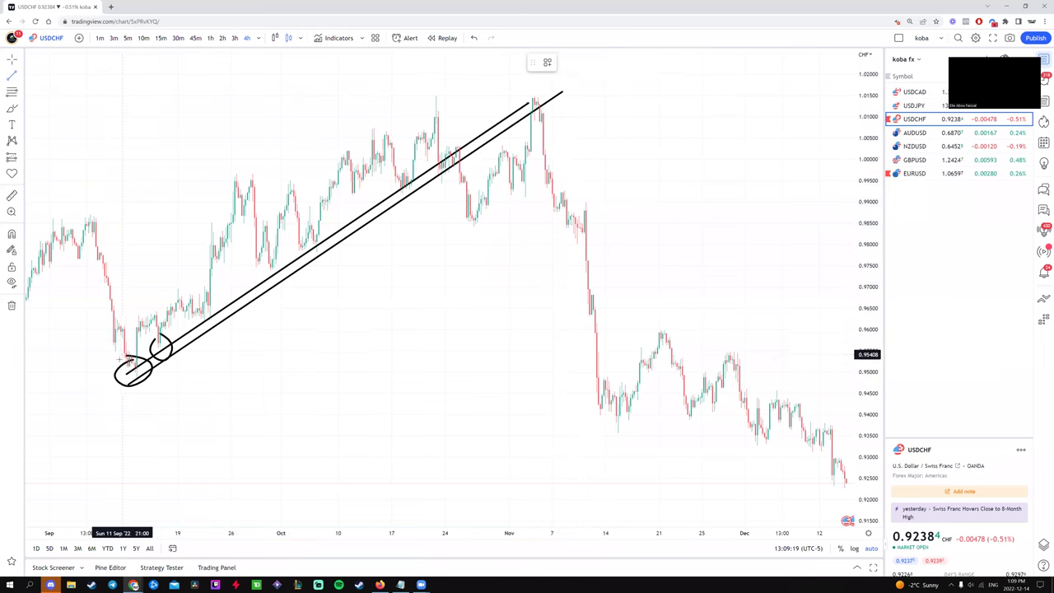
pyautogui.moveTo(121, 367)
pyautogui.mouseDown()
pyautogui.moveTo(531, 78)
pyautogui.moveTo(560, 71)
pyautogui.mouseUp()
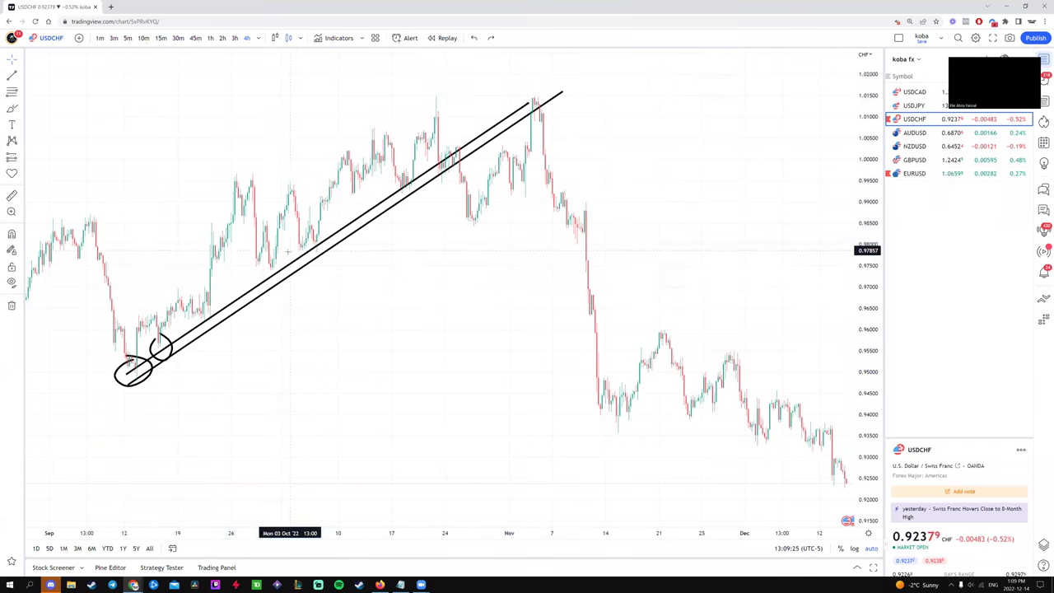
pyautogui.hotkey('ctrl', 'z')
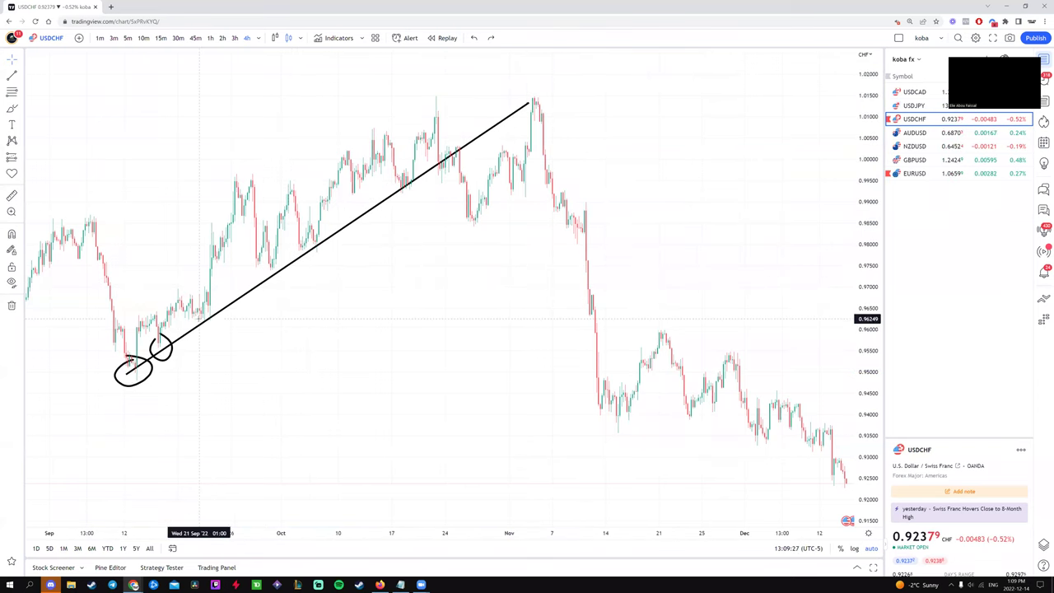
# - Extend the trend line's upper end to about 1.0160 on 4 November and deselect it
pyautogui.click(531, 101)
pyautogui.moveTo(532, 100); pyautogui.dragTo(547, 91)
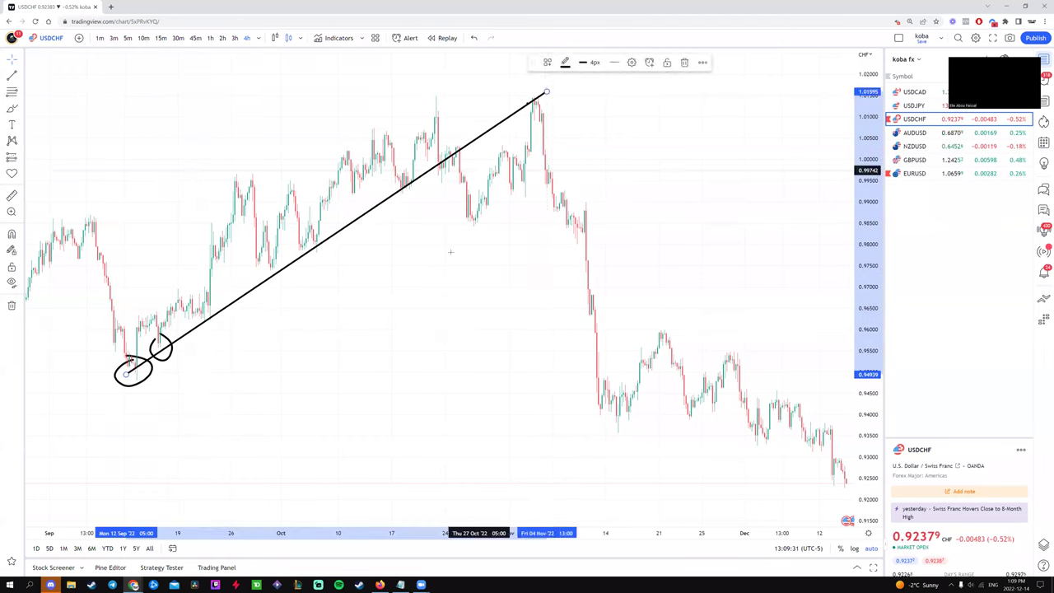
pyautogui.click(448, 288)
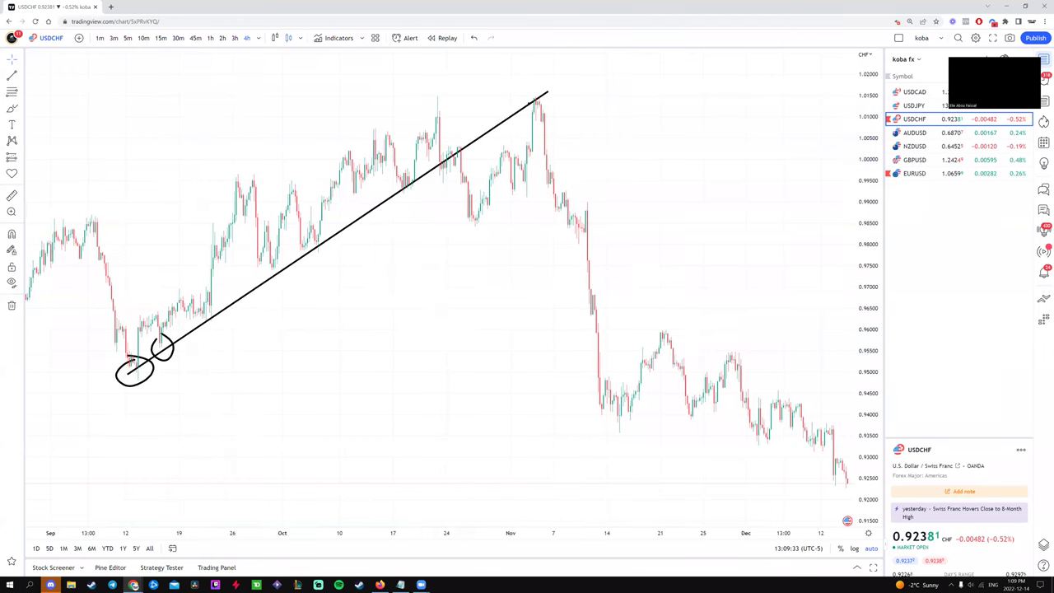
pyautogui.doubleClick(165, 363)
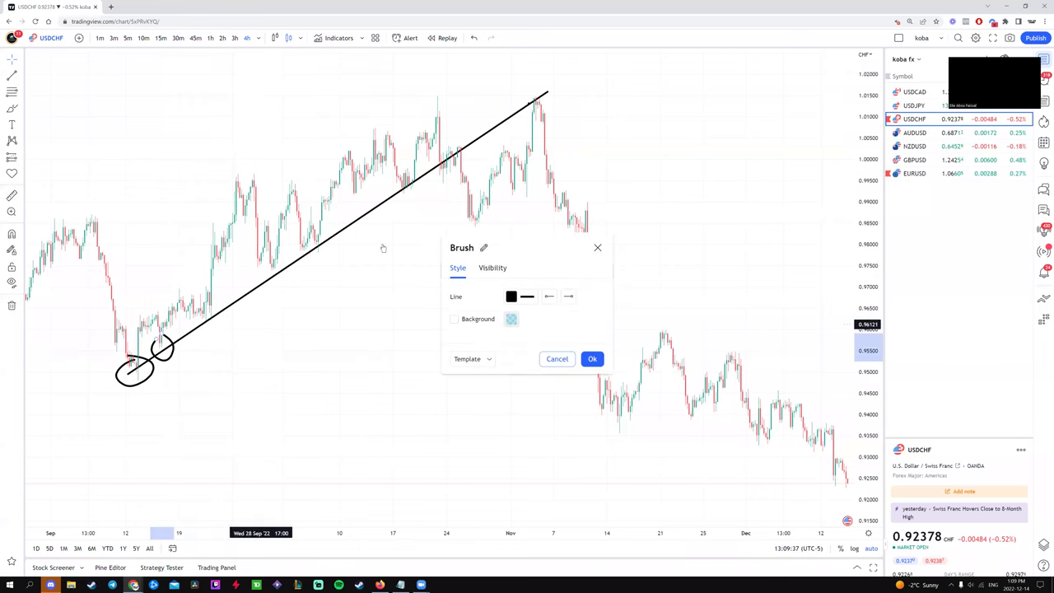
pyautogui.press('Escape')
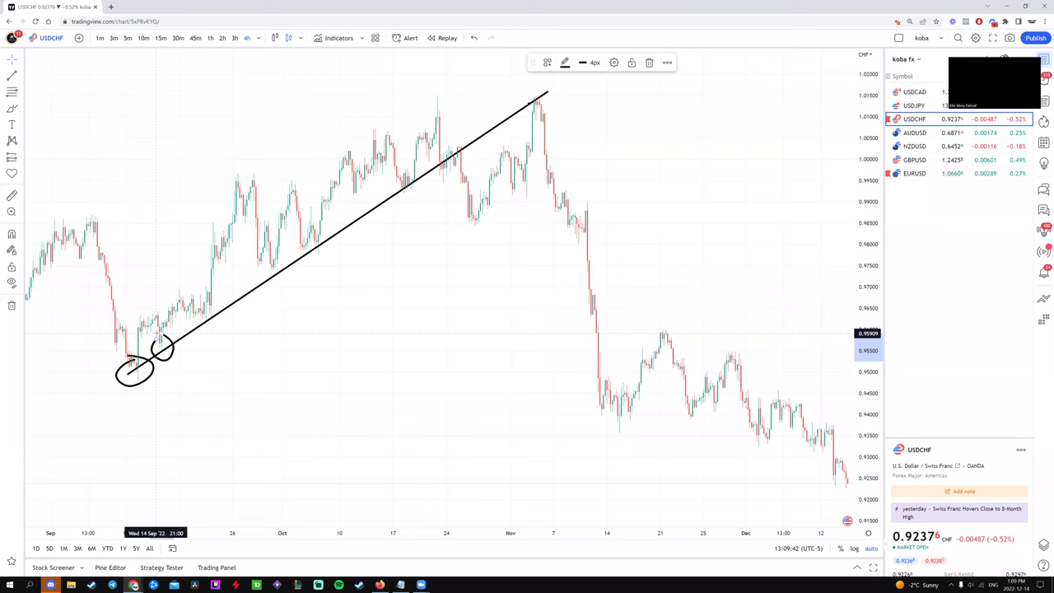
# - Start bar replay from about 20 September, shortly after the second circled low, with empty space for the coming candles
pyautogui.click(447, 38)
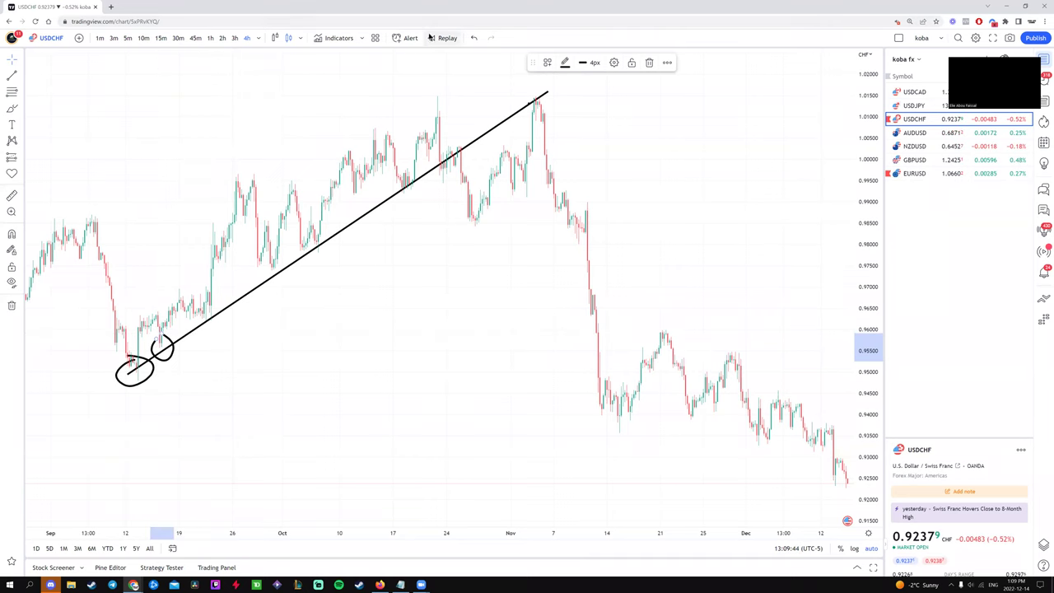
pyautogui.click(195, 262)
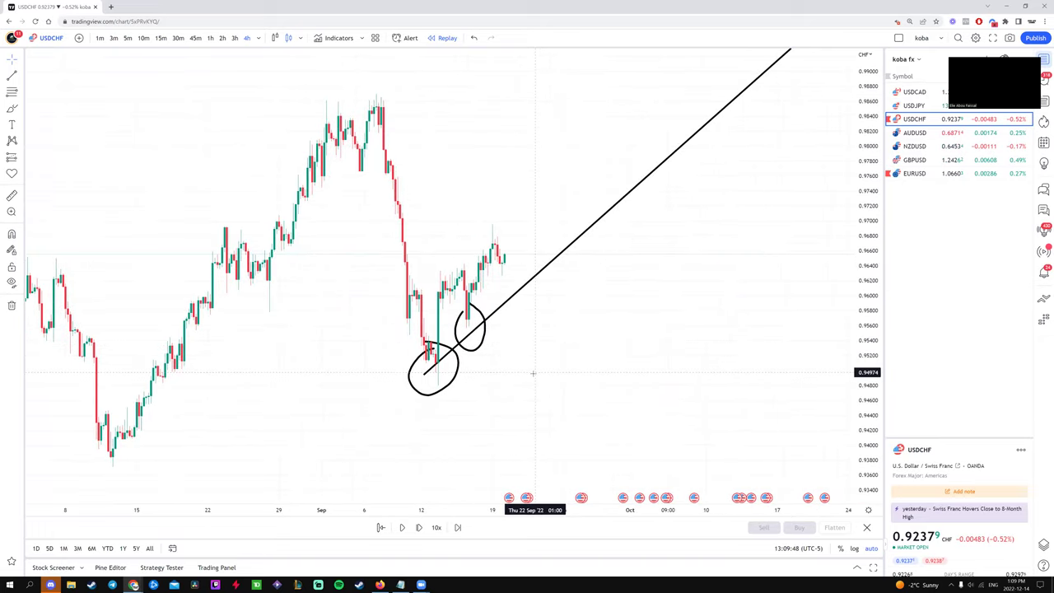
pyautogui.scroll(-5, 587, 312)
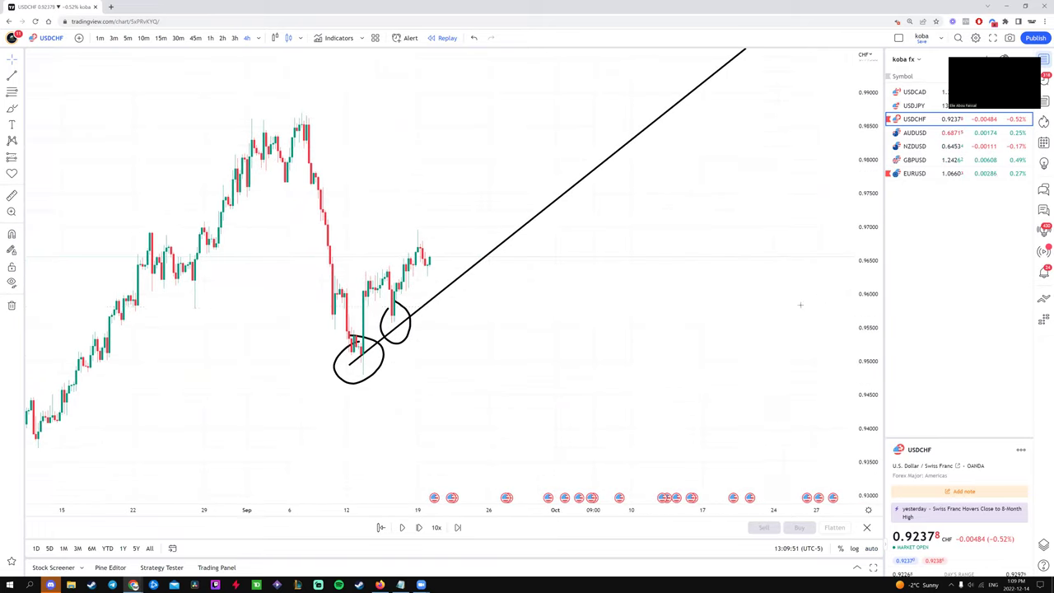
pyautogui.scroll(-2, 659, 386)
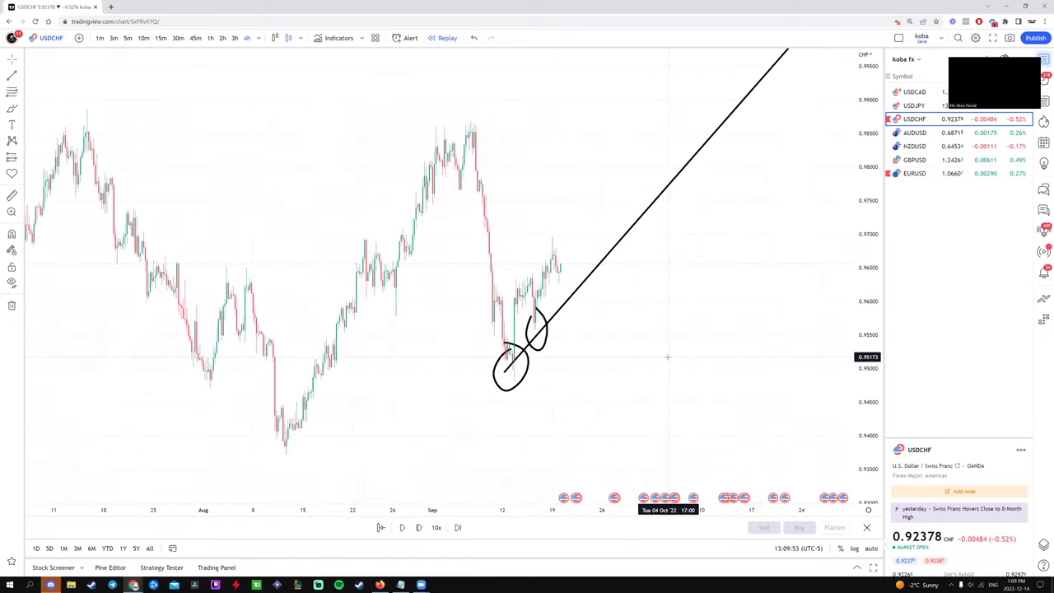
pyautogui.scroll(2, 346, 329)
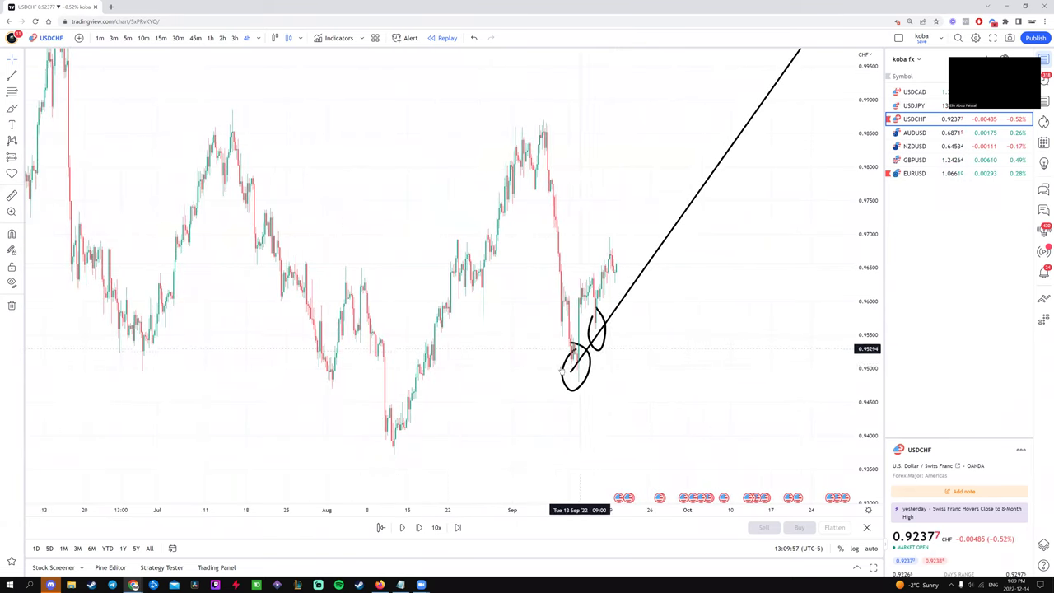
pyautogui.moveTo(707, 350); pyautogui.dragTo(650, 366)
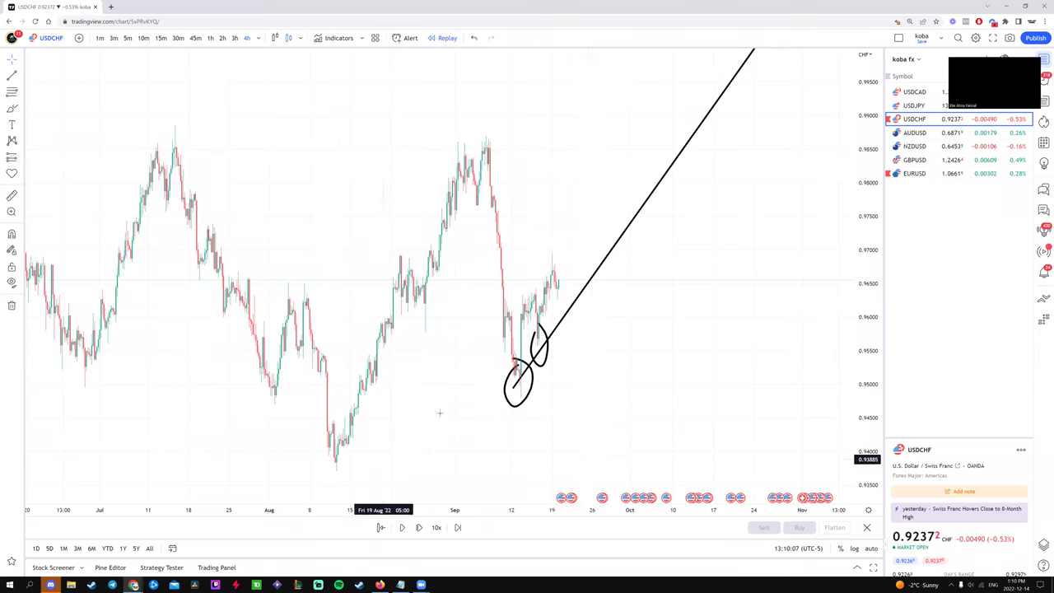
pyautogui.moveTo(659, 329); pyautogui.dragTo(554, 371)
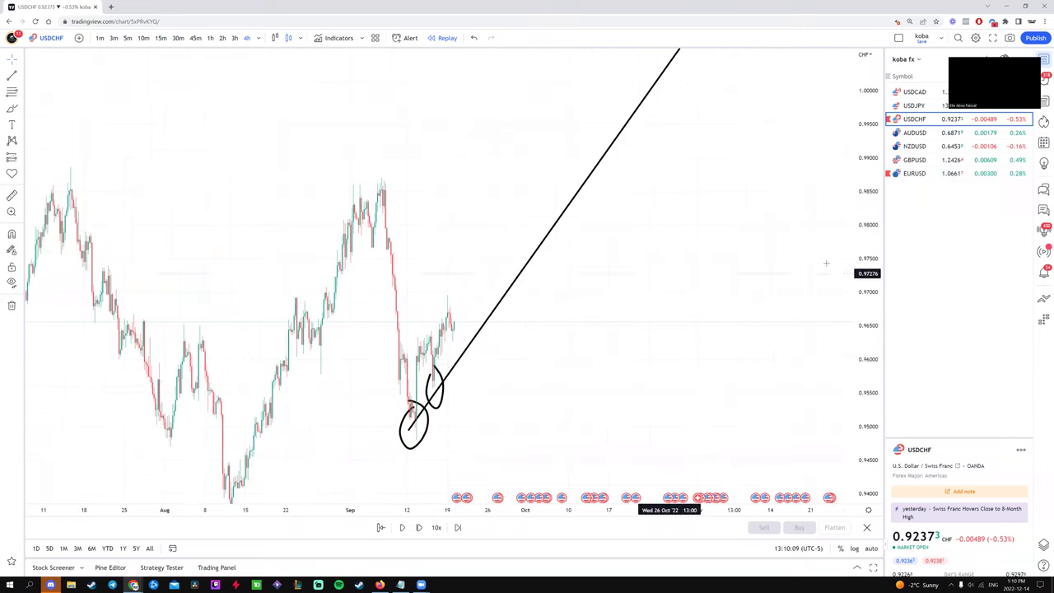
pyautogui.moveTo(870, 255); pyautogui.dragTo(699, 305)
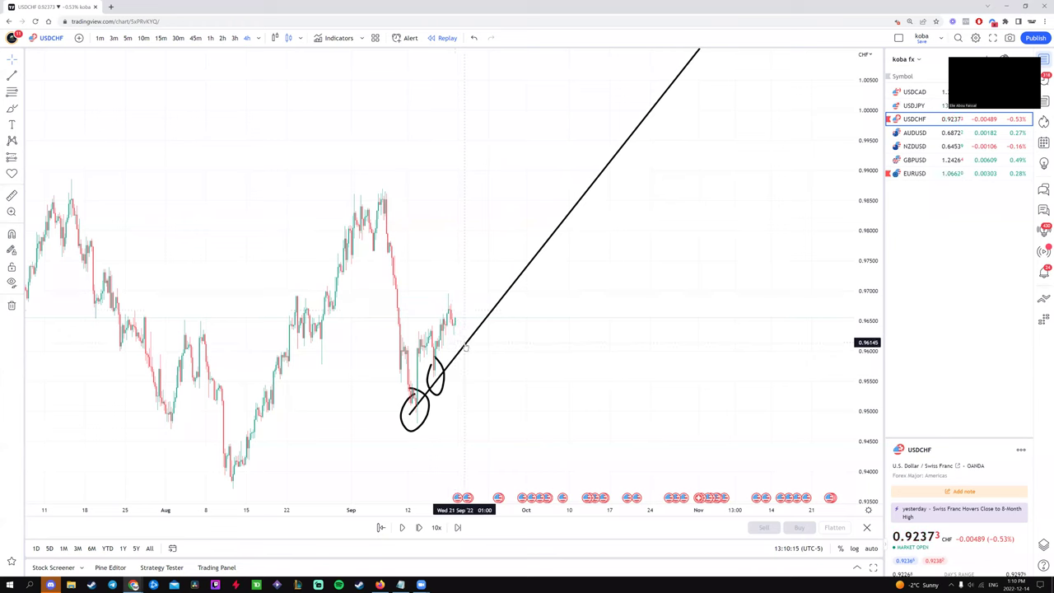
# - Play the replay in short bursts until price reaches the trend line on 21 September
pyautogui.scroll(5, 656, 344)
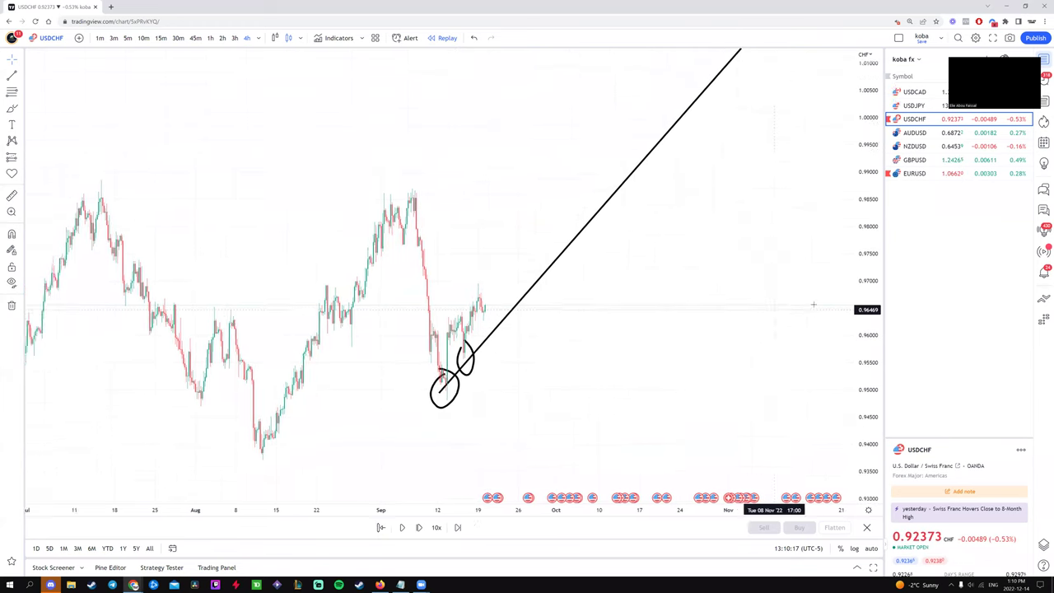
pyautogui.scroll(2, 717, 337)
pyautogui.moveTo(717, 337); pyautogui.dragTo(697, 309)
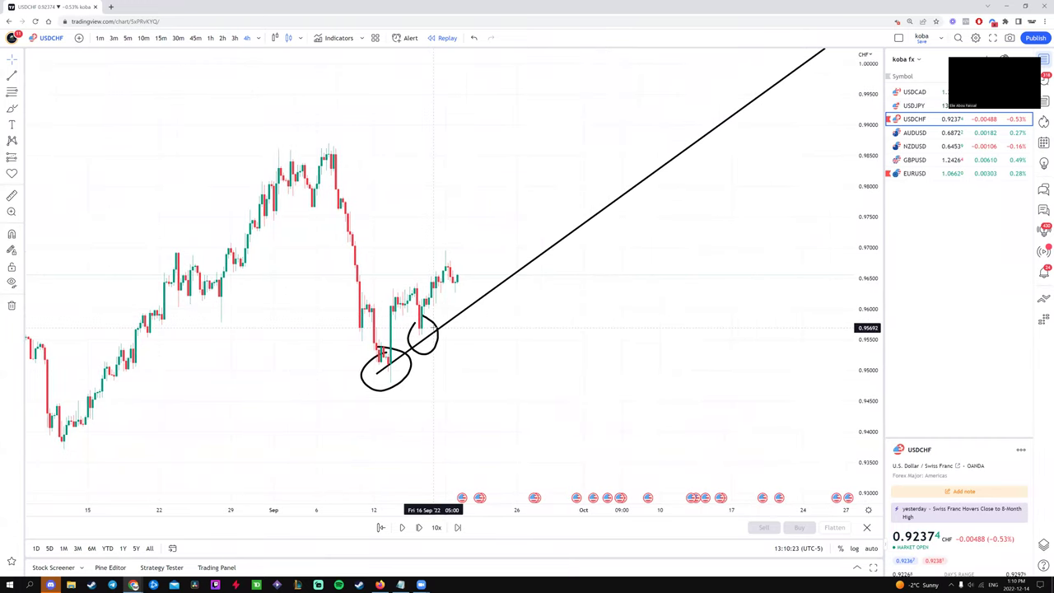
pyautogui.click(401, 527)
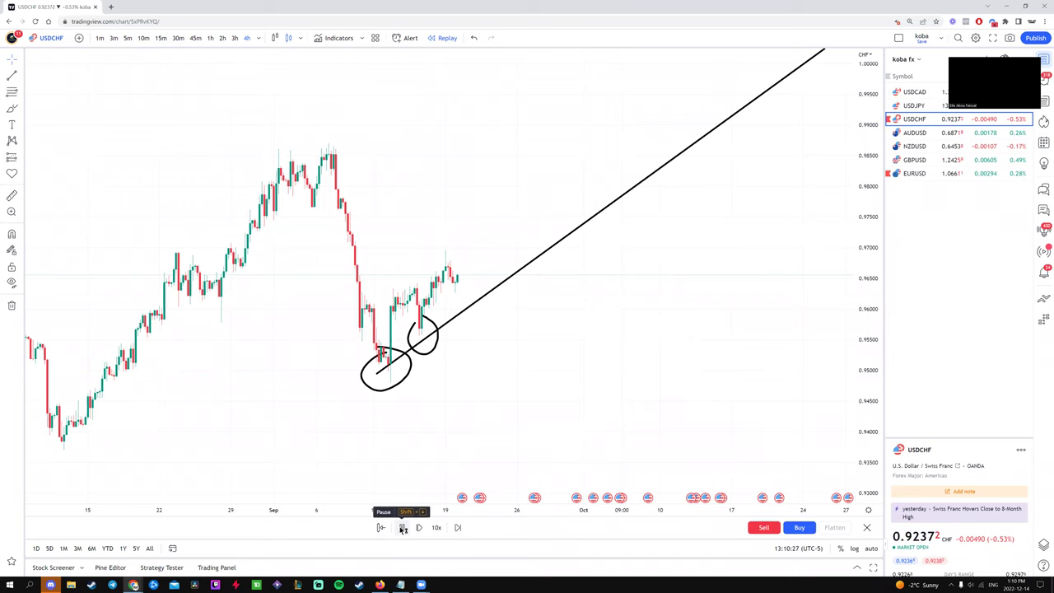
pyautogui.click(401, 528)
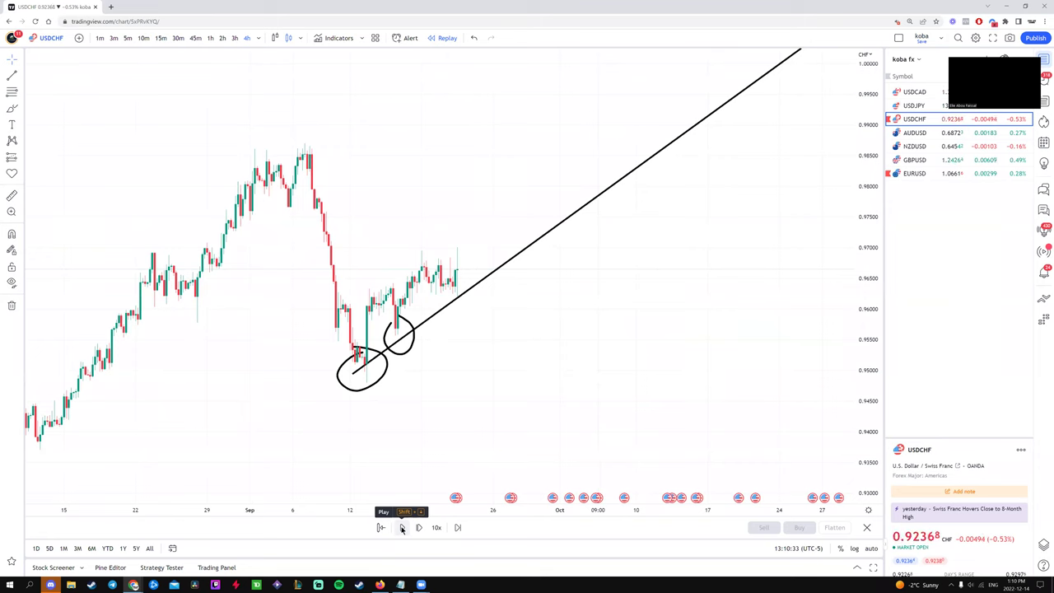
pyautogui.click(402, 528)
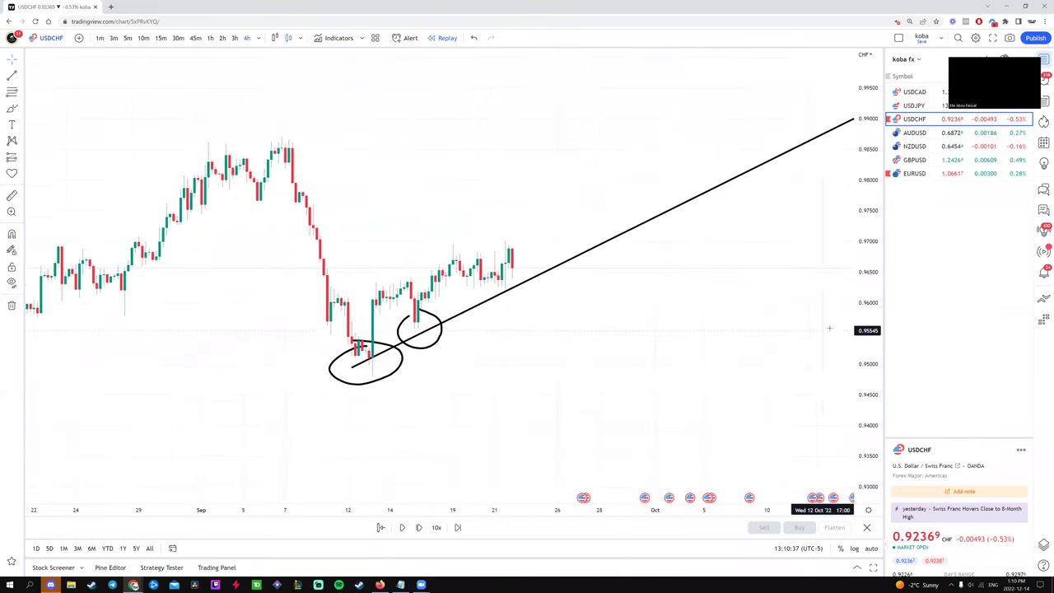
# - Circle the 21 September 13:00 candle that touches the trend line with the Brush
pyautogui.scroll(3, 570, 242)
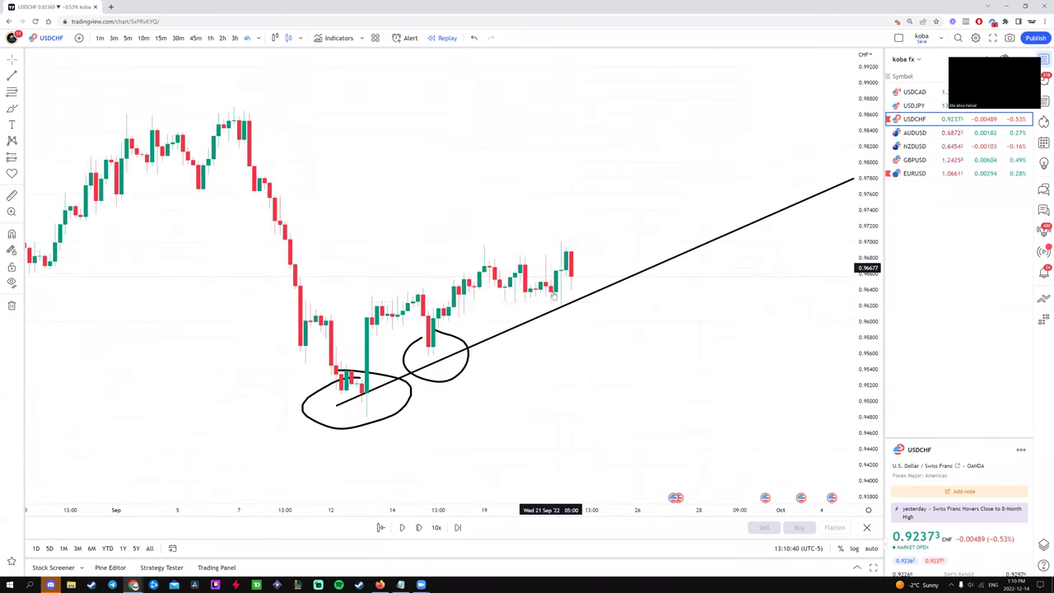
pyautogui.click(11, 109)
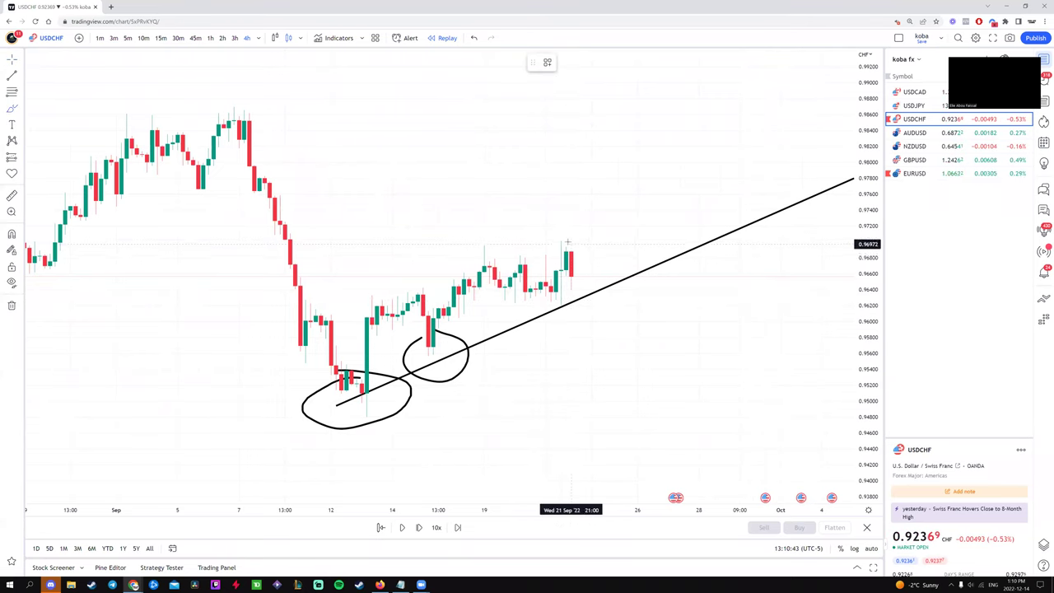
pyautogui.moveTo(560, 236); pyautogui.dragTo(556, 258)
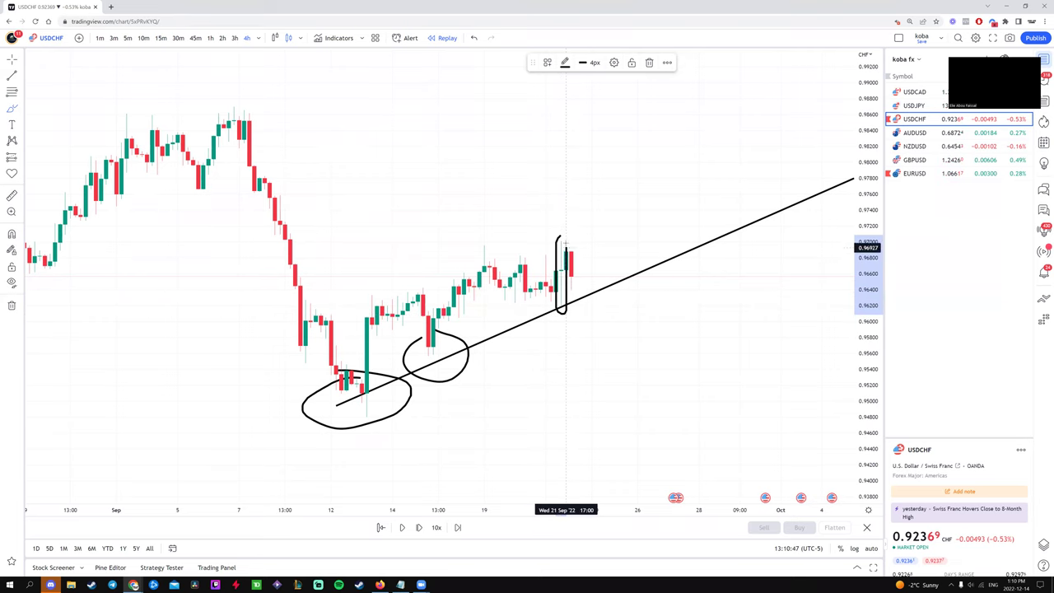
# - Play the replay on through 22 September and pause it after the strong rise from the trend line
pyautogui.scroll(3, 543, 329)
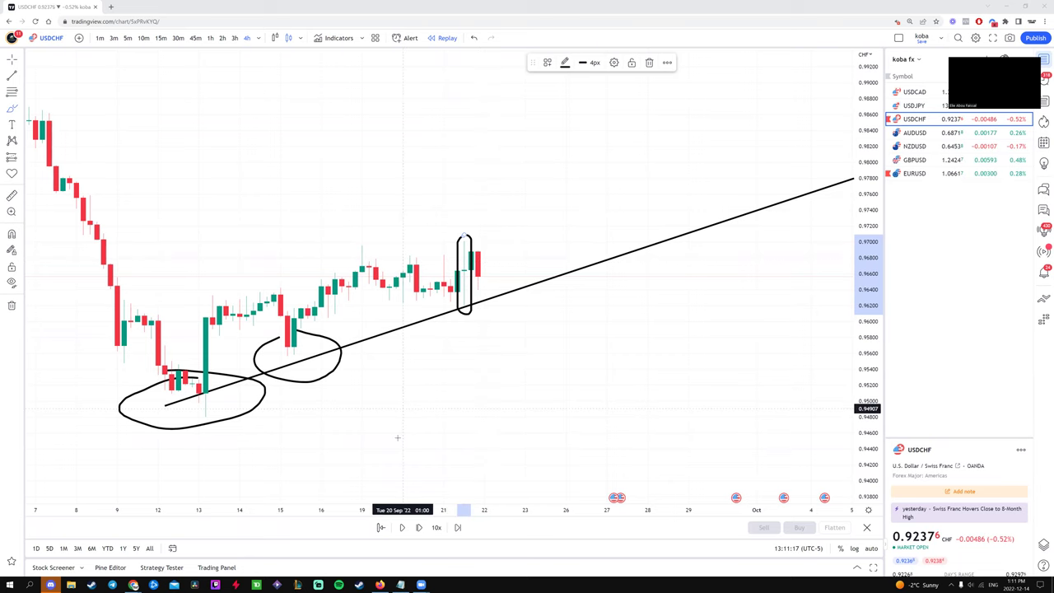
pyautogui.click(402, 527)
pyautogui.click(402, 527)
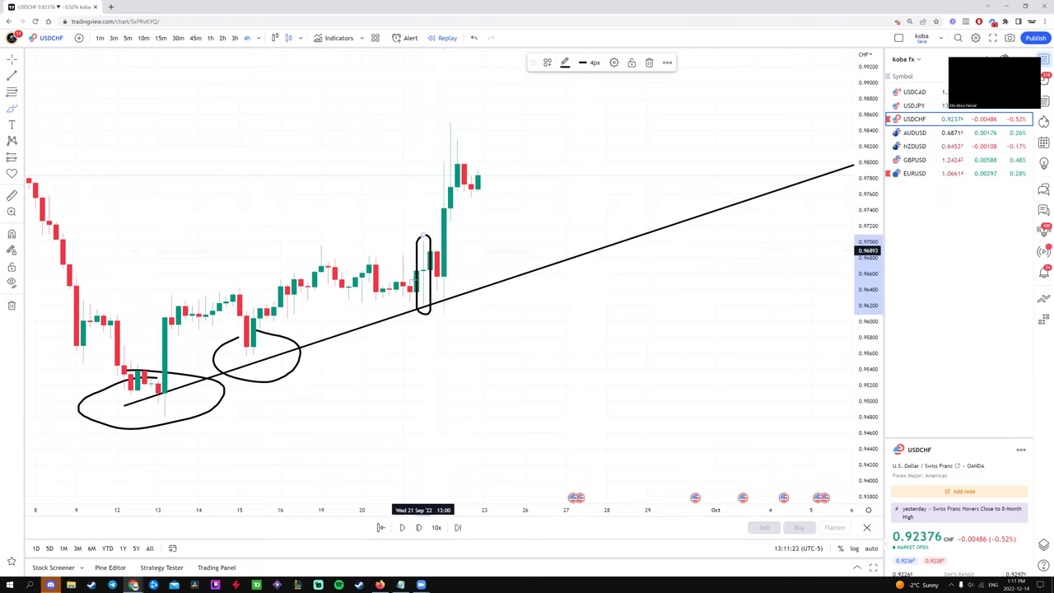
# - Brush a loop around the large bullish candle that rises from the trend line early on 22 September
pyautogui.click(14, 107)
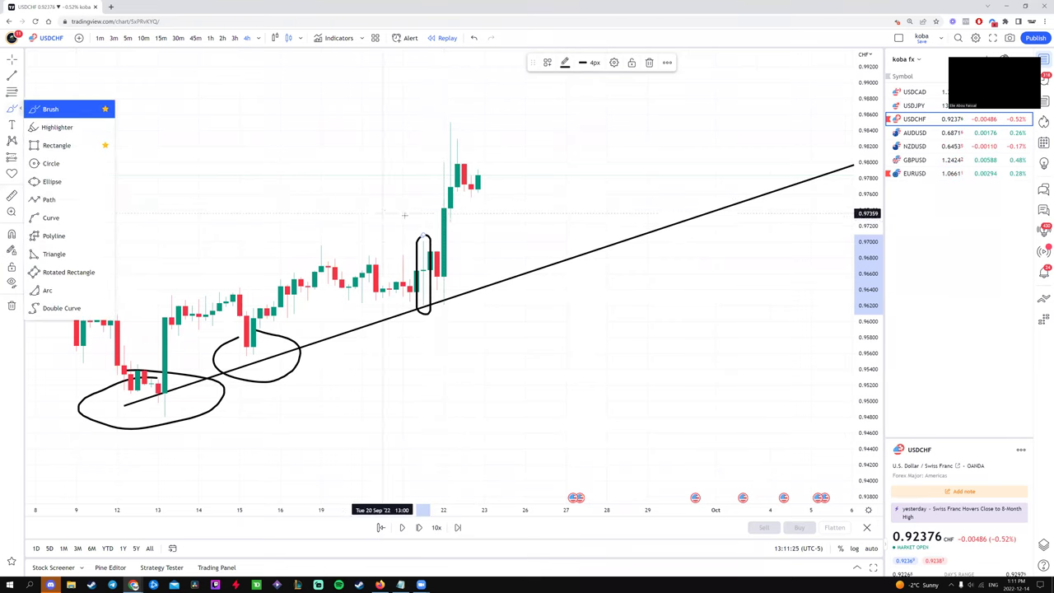
pyautogui.click(47, 106)
pyautogui.moveTo(457, 210)
pyautogui.mouseDown()
pyautogui.moveTo(424, 246)
pyautogui.moveTo(449, 198)
pyautogui.mouseUp()
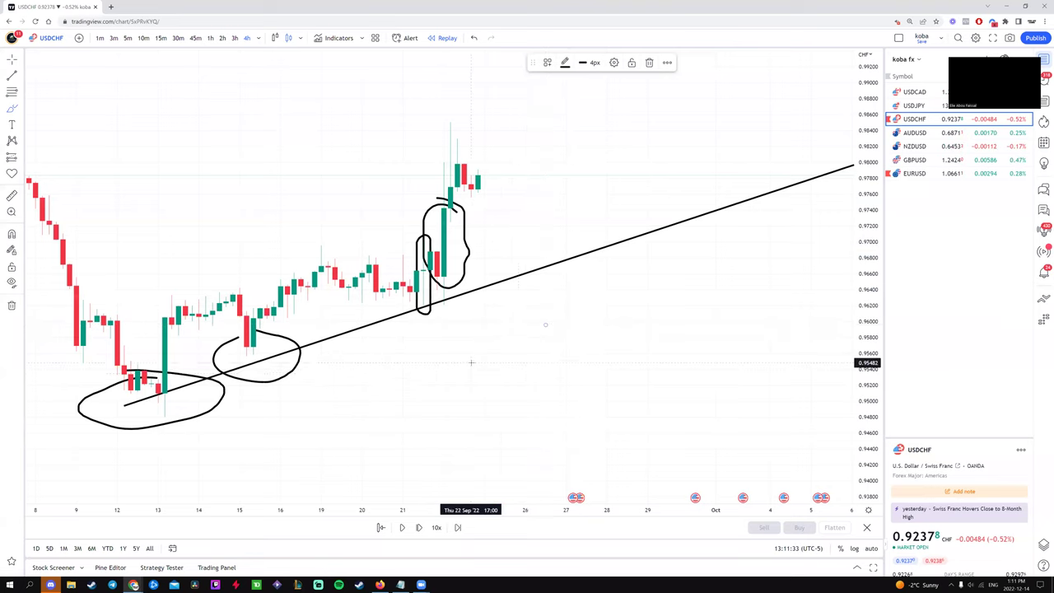
pyautogui.scroll(-2, 461, 354)
pyautogui.scroll(-2, 629, 324)
pyautogui.moveTo(659, 384); pyautogui.dragTo(760, 356)
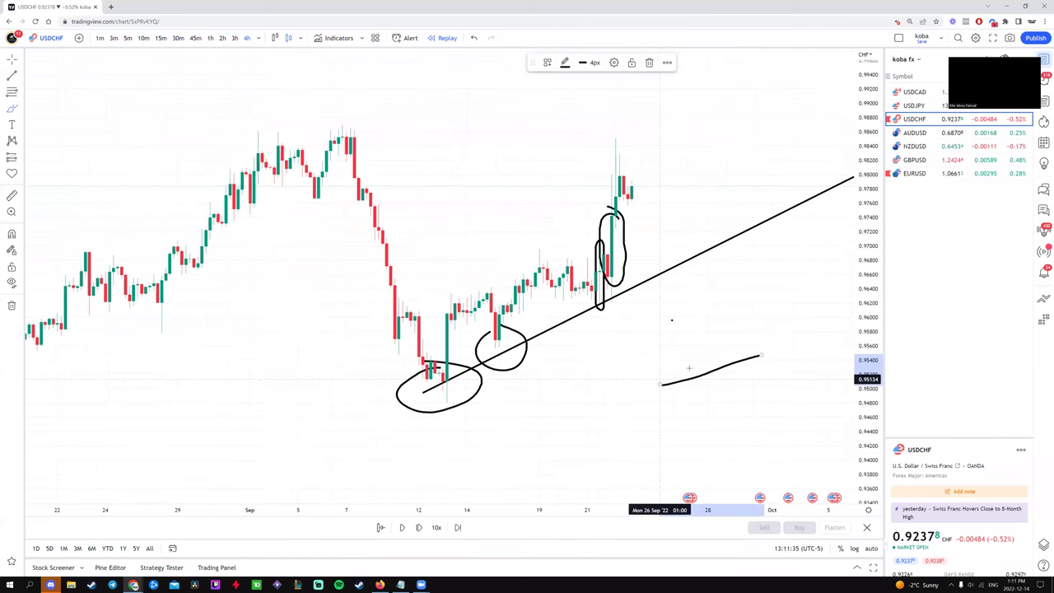
pyautogui.click(649, 63)
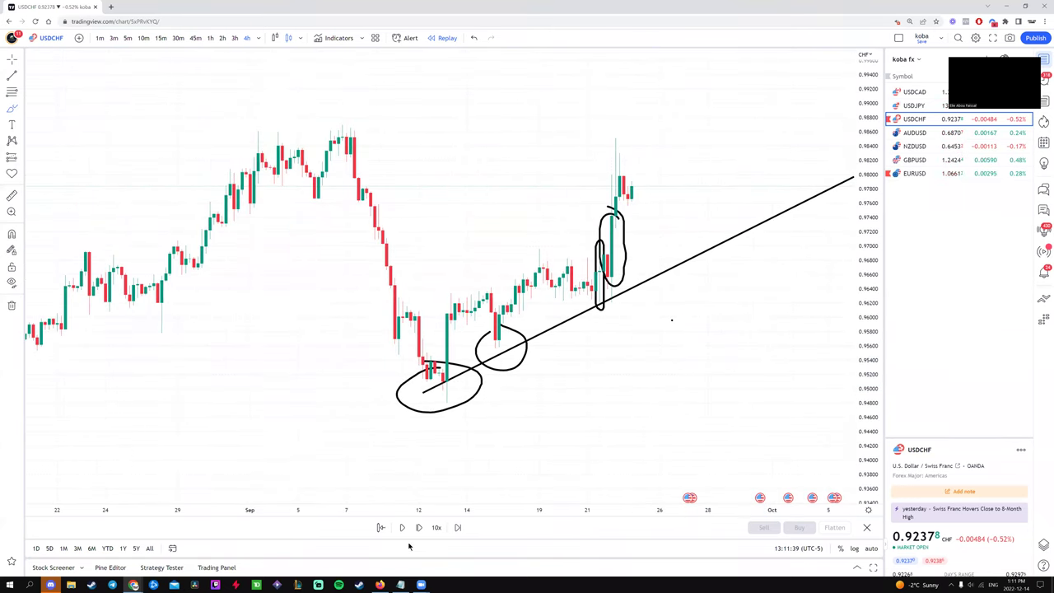
# - Place a long position at the circled bullish candle's close, with entry at 0.97431 and stop at 0.95991 below the trend line
pyautogui.moveTo(629, 237); pyautogui.dragTo(667, 271)
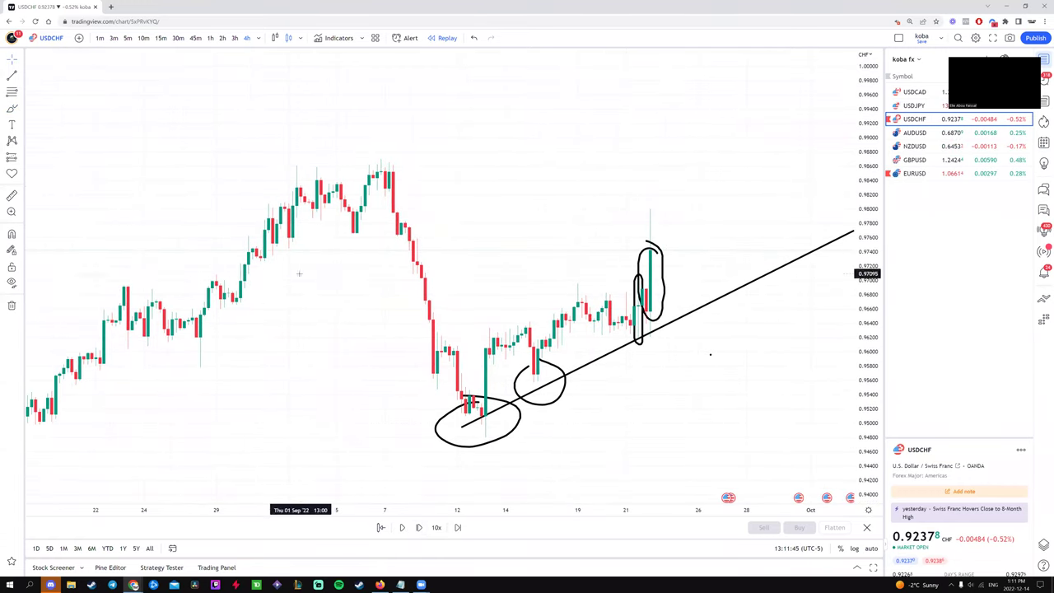
pyautogui.click(19, 157)
pyautogui.click(58, 157)
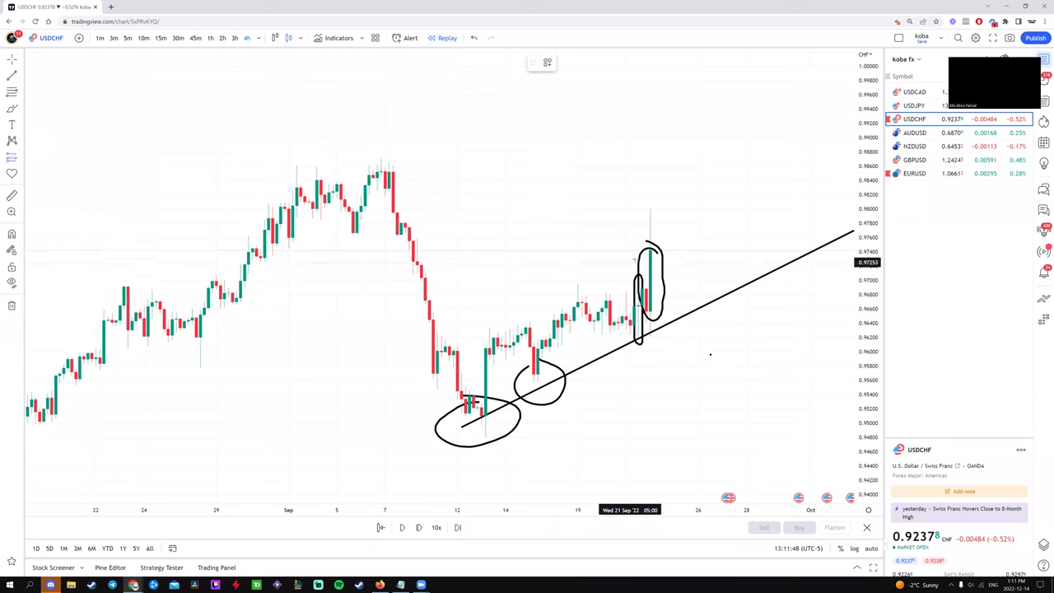
pyautogui.click(654, 249)
pyautogui.moveTo(653, 305); pyautogui.dragTo(485, 315)
pyautogui.click(637, 381)
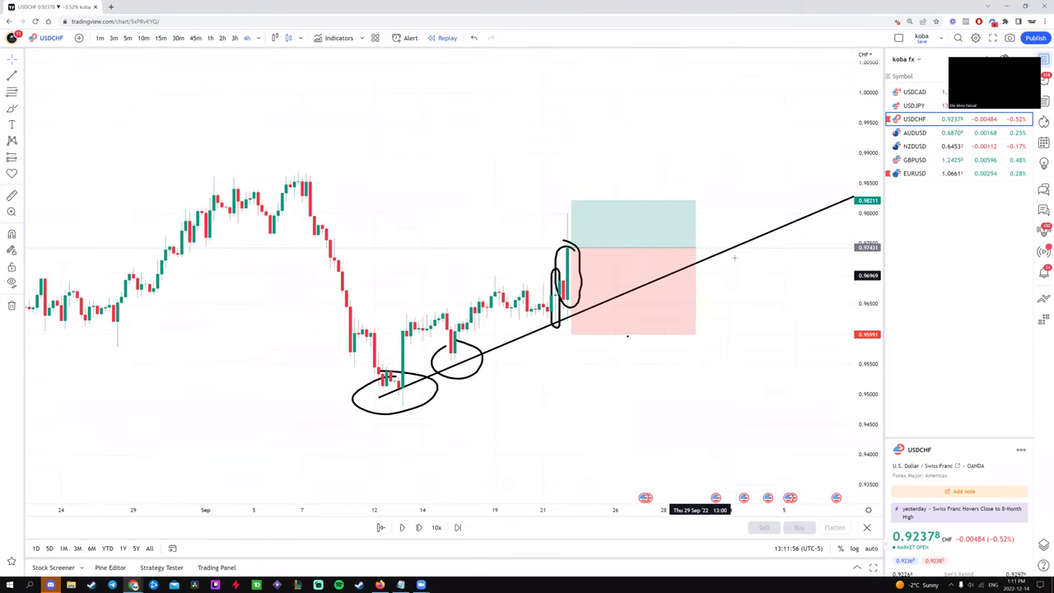
# - Draw a rectangle over the consolidation zone from 15 to 27 September, between about 0.9623 and 0.9662
pyautogui.click(20, 109)
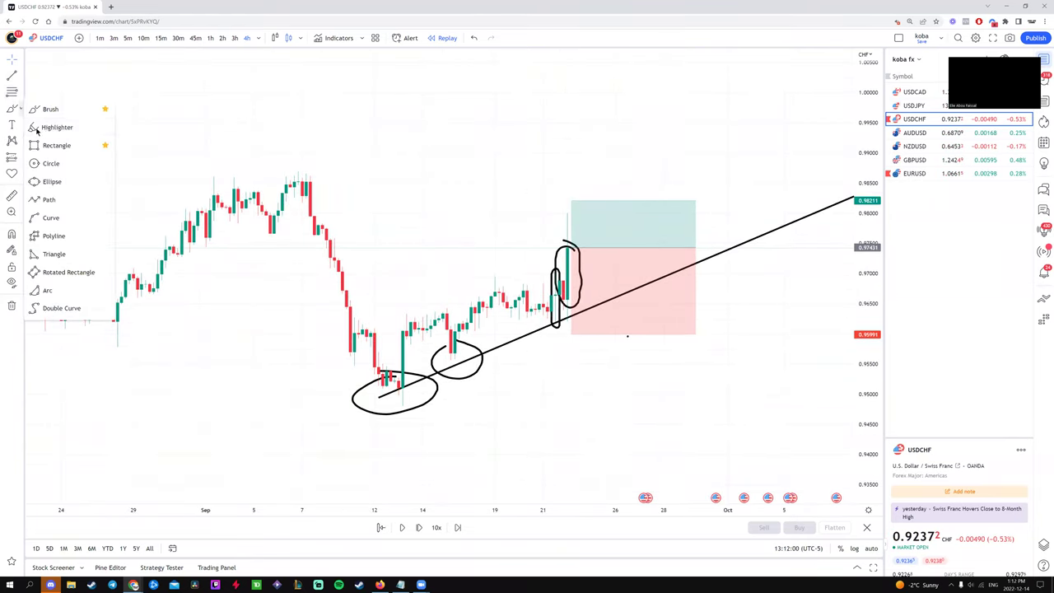
pyautogui.click(46, 148)
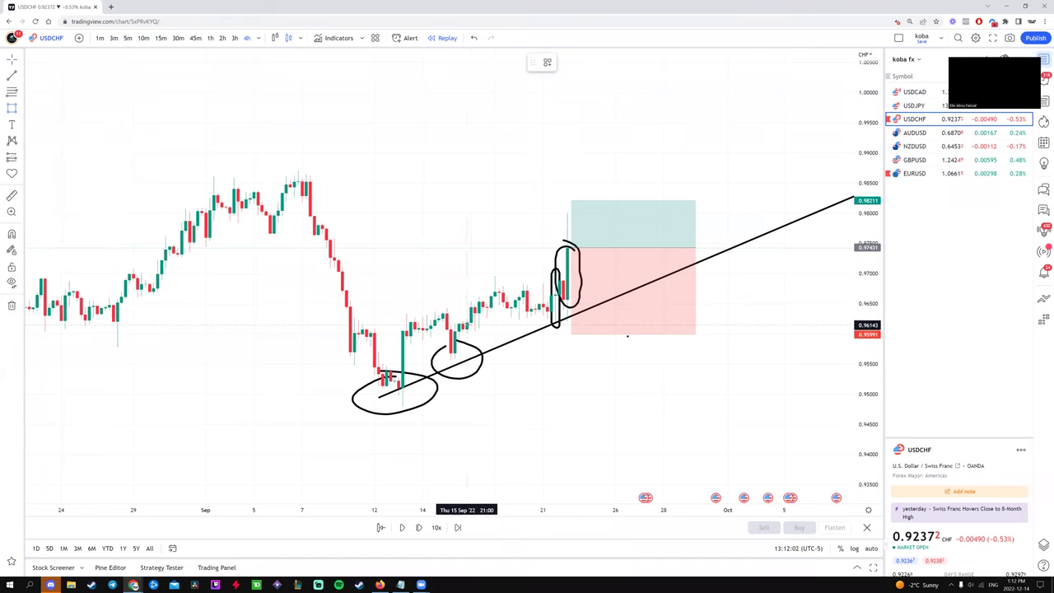
pyautogui.moveTo(467, 325)
pyautogui.mouseDown()
pyautogui.moveTo(573, 311)
pyautogui.moveTo(615, 288)
pyautogui.moveTo(614, 323)
pyautogui.moveTo(659, 319)
pyautogui.moveTo(632, 325)
pyautogui.mouseUp()
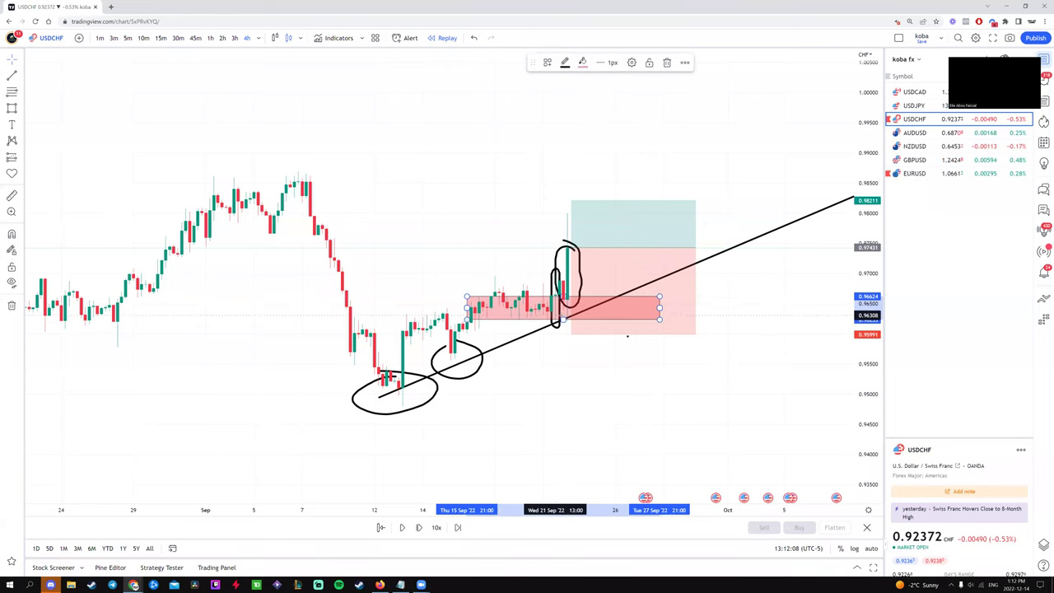
pyautogui.moveTo(585, 315)
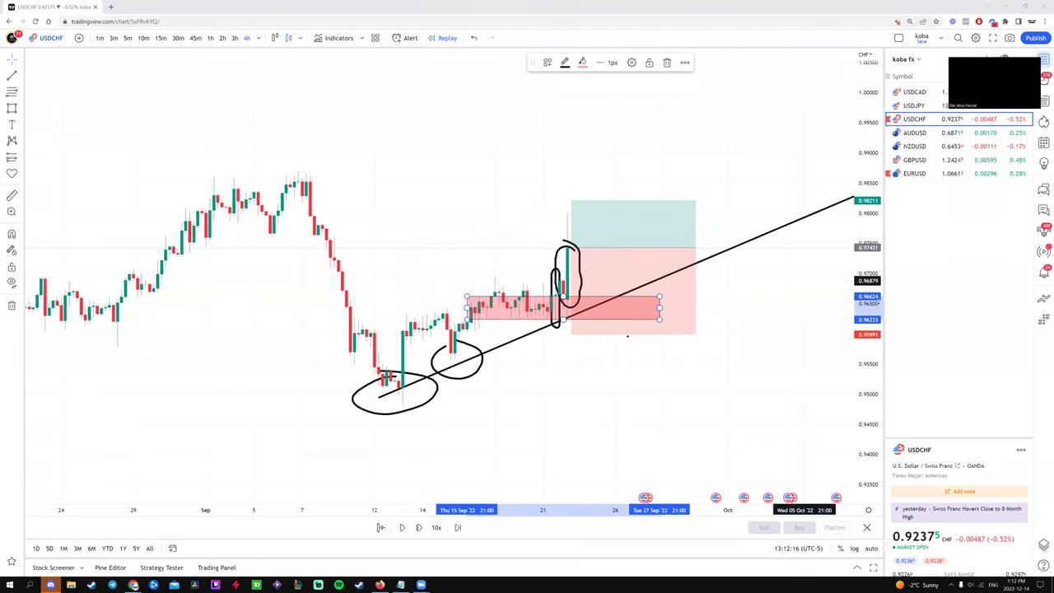
# - Raise the long position's target to 0.98889 for about a 1:1 risk/reward ratio and deselect it
pyautogui.moveTo(790, 332); pyautogui.dragTo(779, 332)
pyautogui.scroll(-5, 779, 332)
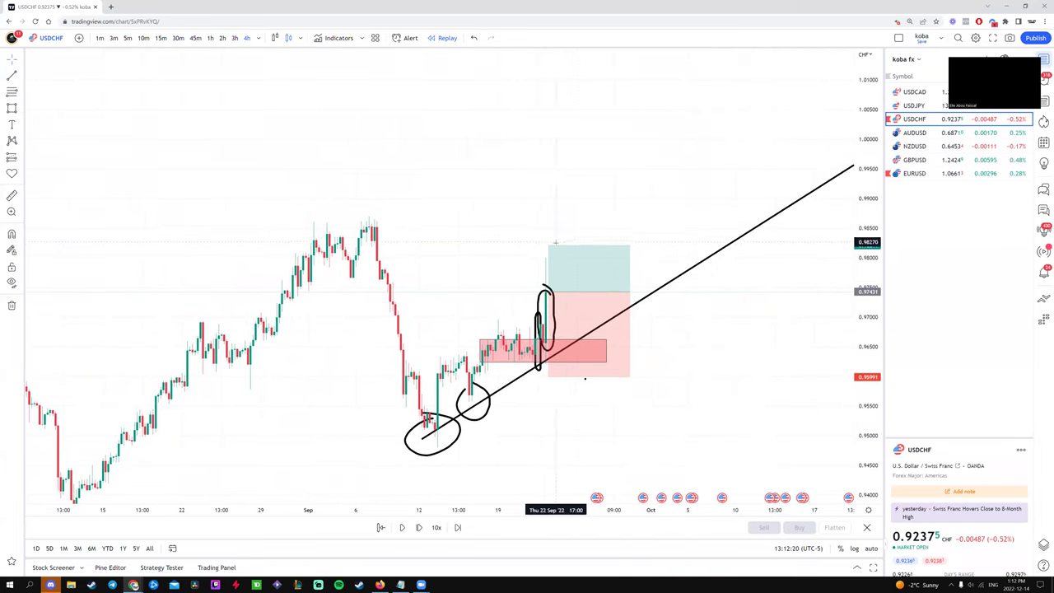
pyautogui.moveTo(568, 245)
pyautogui.mouseDown()
pyautogui.moveTo(568, 189)
pyautogui.moveTo(570, 198)
pyautogui.mouseUp()
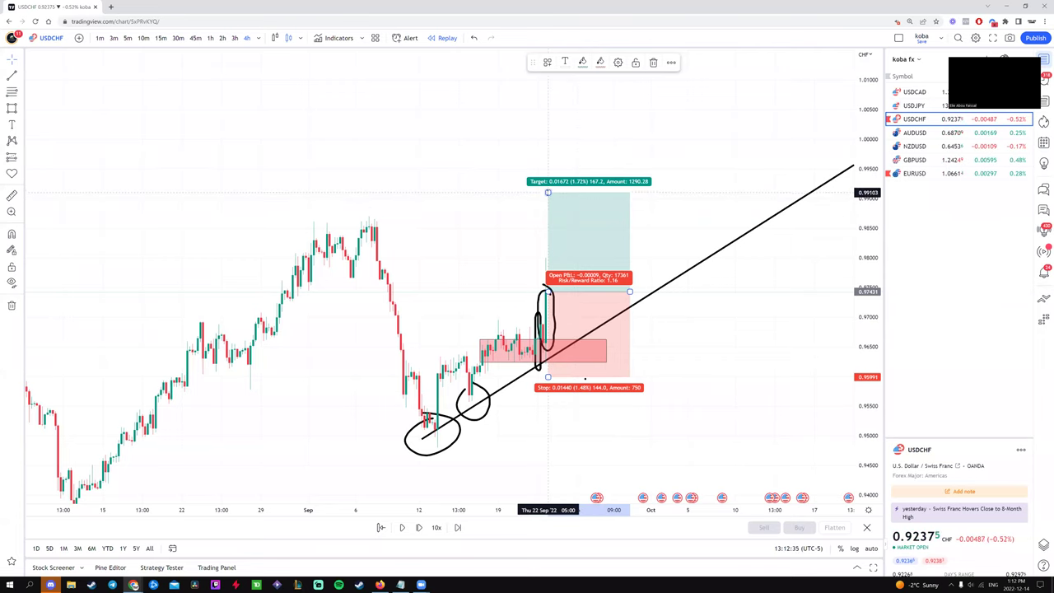
pyautogui.moveTo(547, 192); pyautogui.dragTo(586, 208)
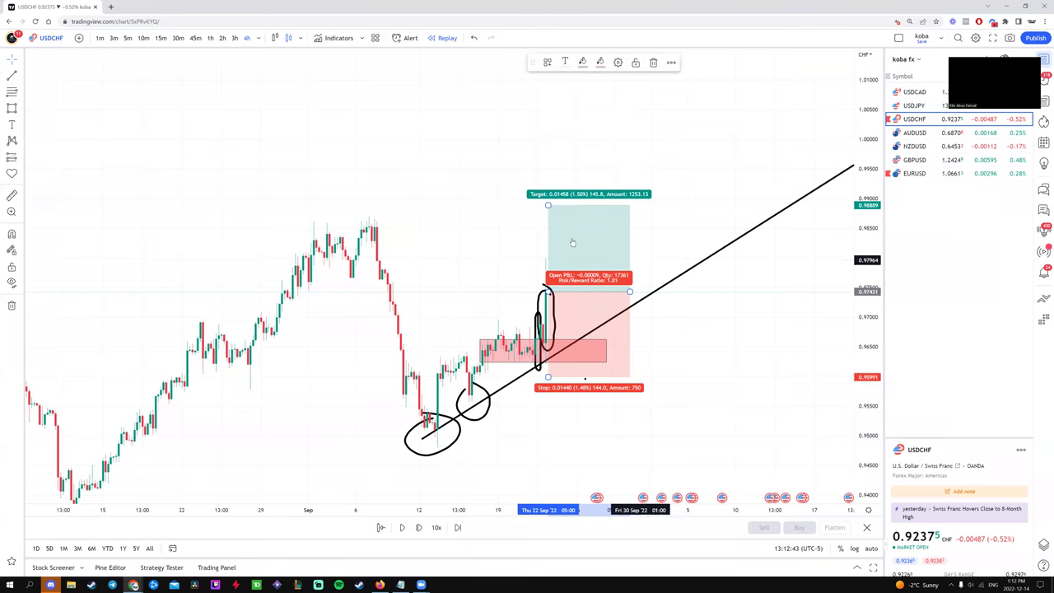
pyautogui.click(247, 164)
# - Place a second long position beside the first, with entry at 0.97445, stop at 0.96000 and target at 1.00356 for about 2:1 reward
pyautogui.click(12, 156)
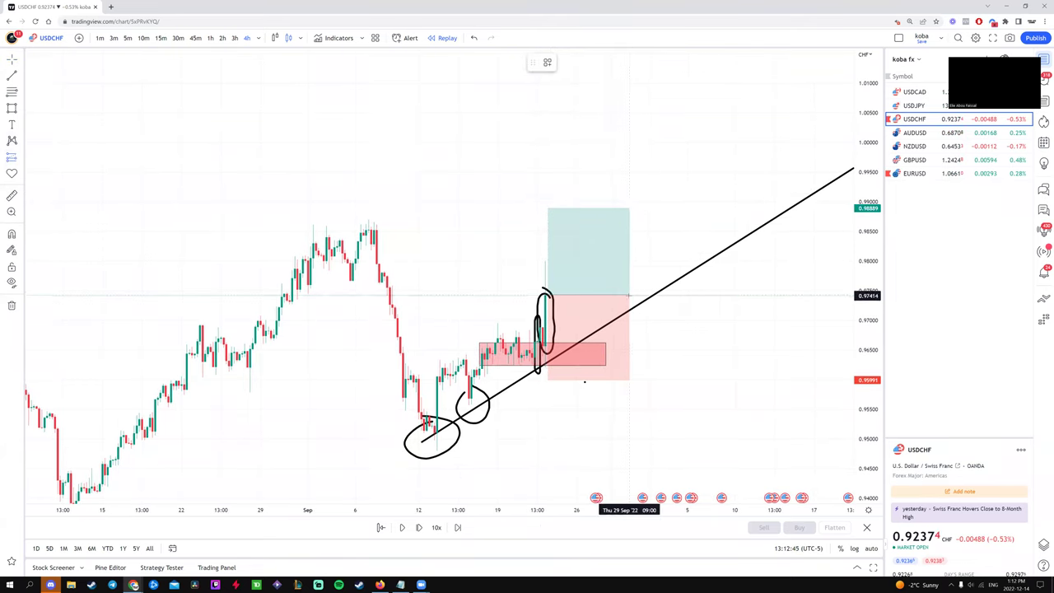
pyautogui.click(633, 293)
pyautogui.moveTo(634, 224)
pyautogui.mouseDown()
pyautogui.moveTo(648, 133)
pyautogui.moveTo(647, 171)
pyautogui.mouseUp()
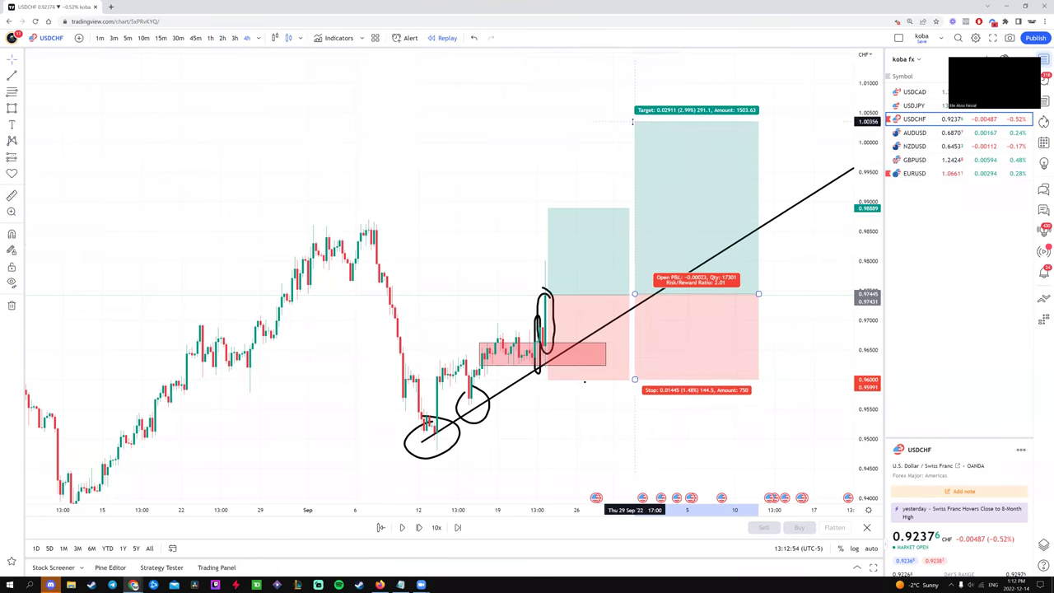
pyautogui.click(810, 298)
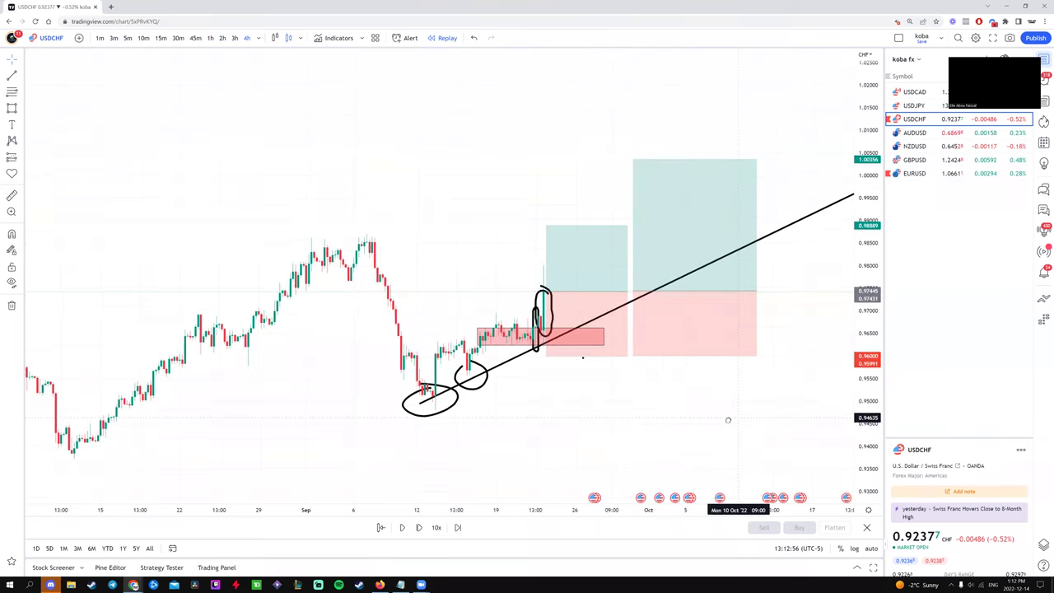
# - Resume the replay to run price forward through the first long position's target
pyautogui.moveTo(741, 329); pyautogui.dragTo(682, 329)
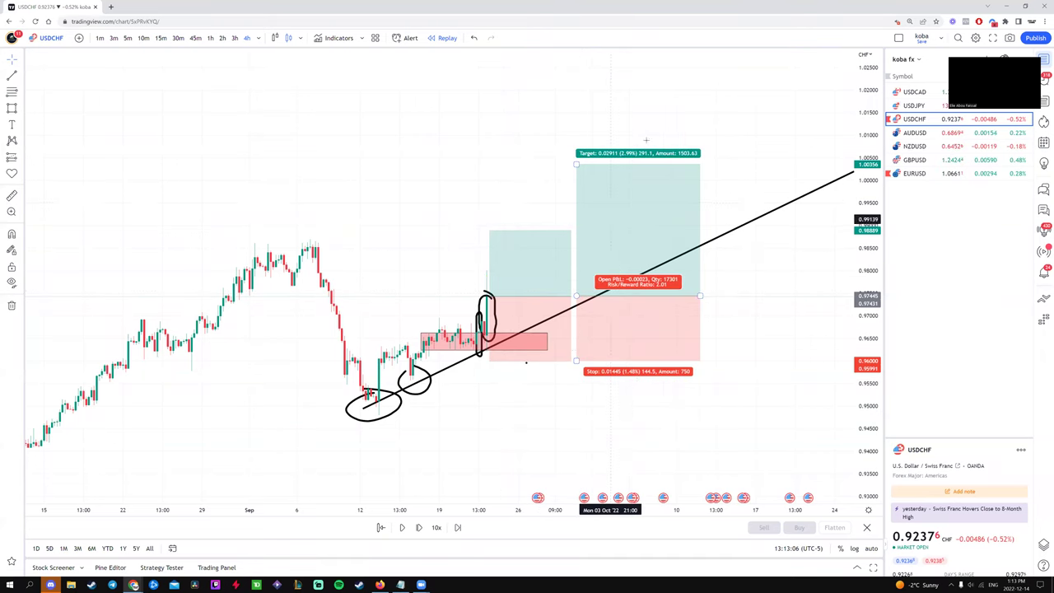
pyautogui.click(401, 528)
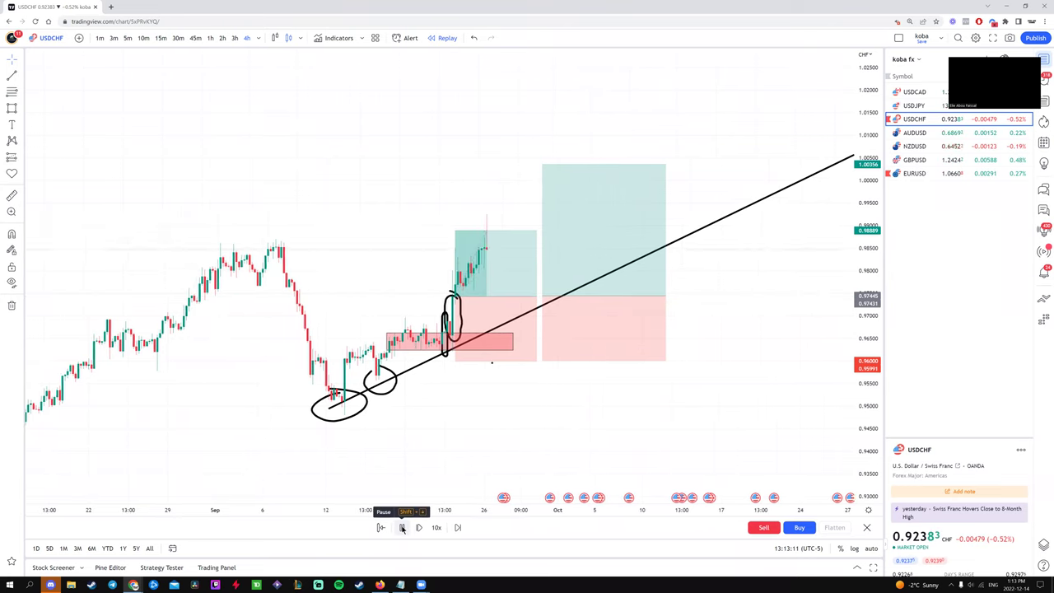
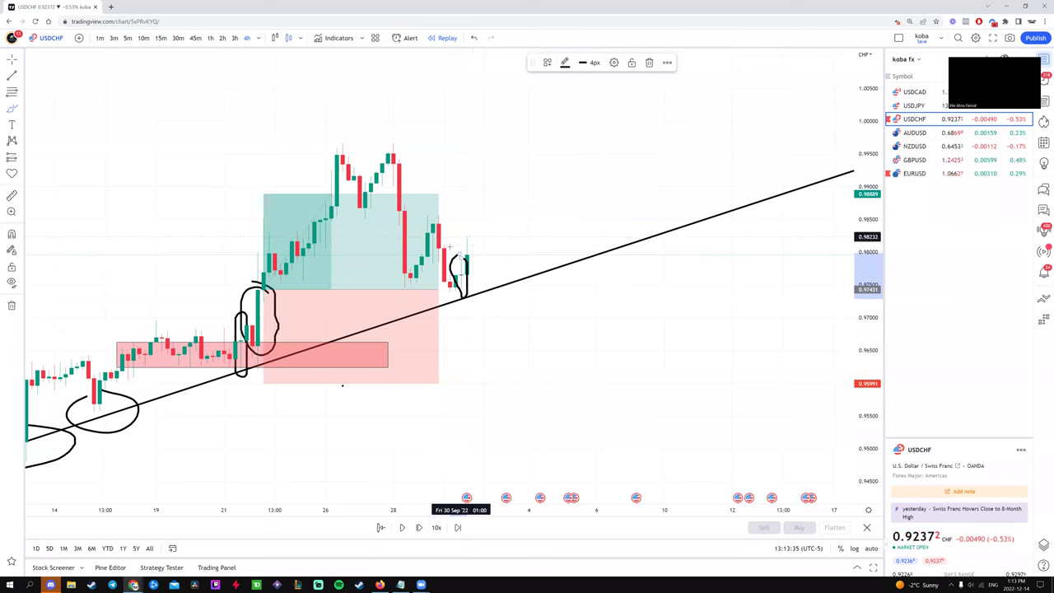
# - Advance the replay a few candles and place a long position on 30 September with entry at 0.98184 and stop at 0.97036
pyautogui.click(418, 527)
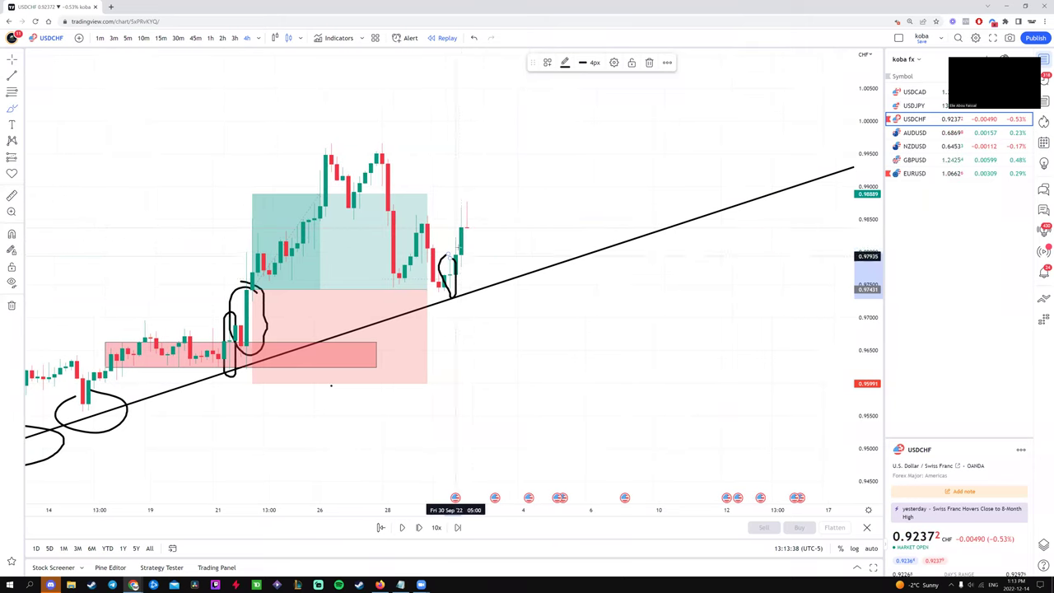
pyautogui.hotkey('shift', 'Right')
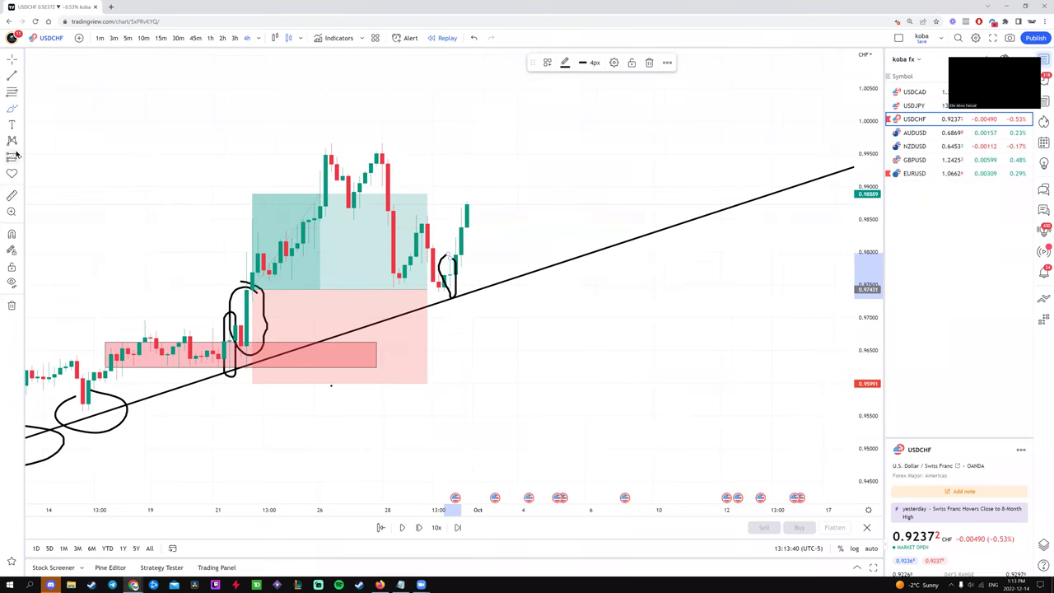
pyautogui.click(303, 216)
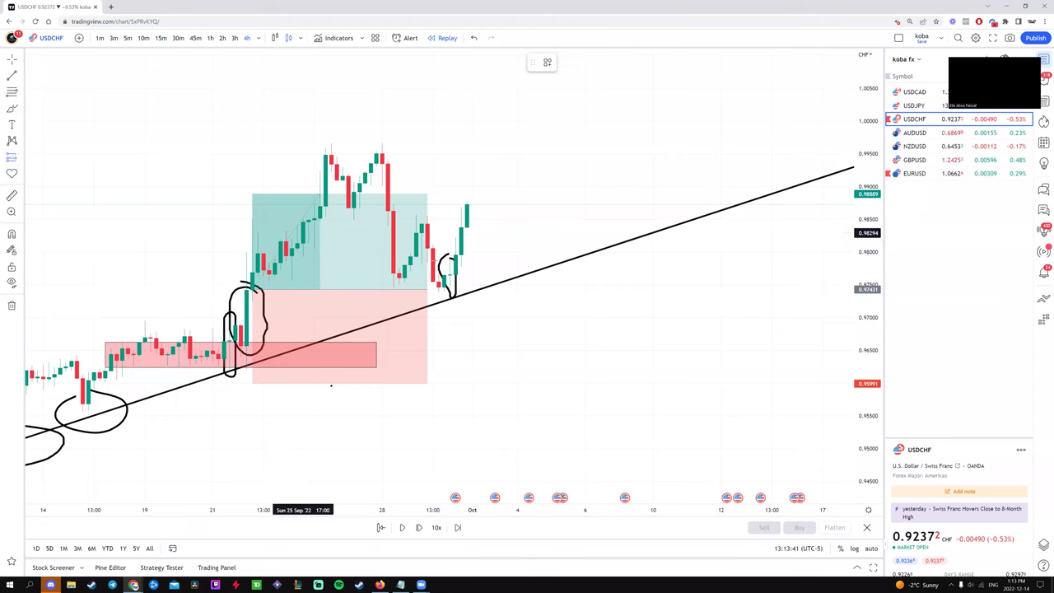
pyautogui.click(466, 240)
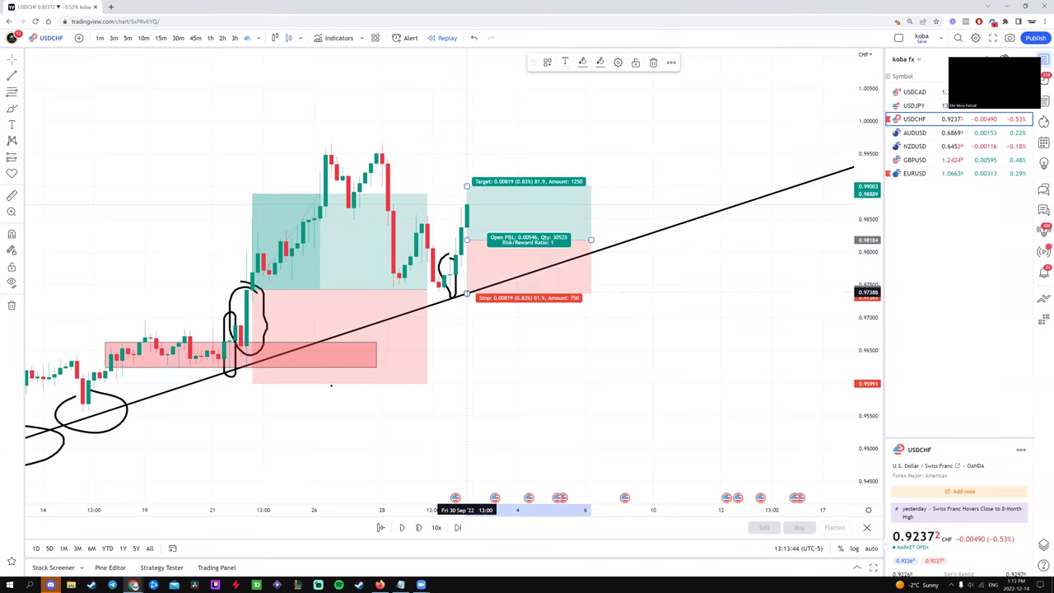
pyautogui.moveTo(466, 292); pyautogui.dragTo(466, 315)
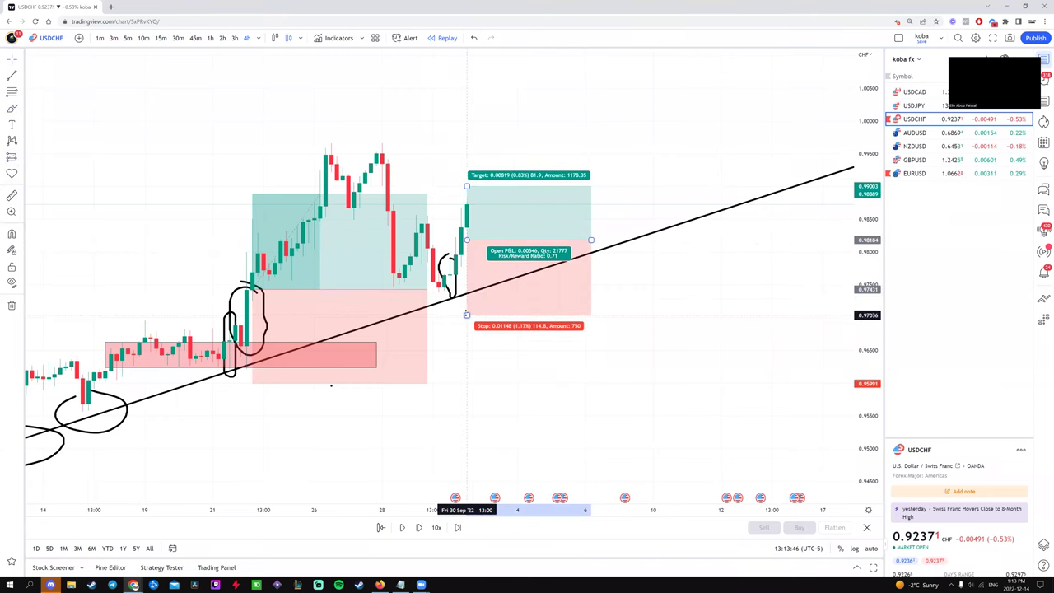
# - Draw a rectangle over the support zone from 22 September to about 6 October, between about 0.9730 and 0.9762
pyautogui.click(22, 110)
pyautogui.click(45, 142)
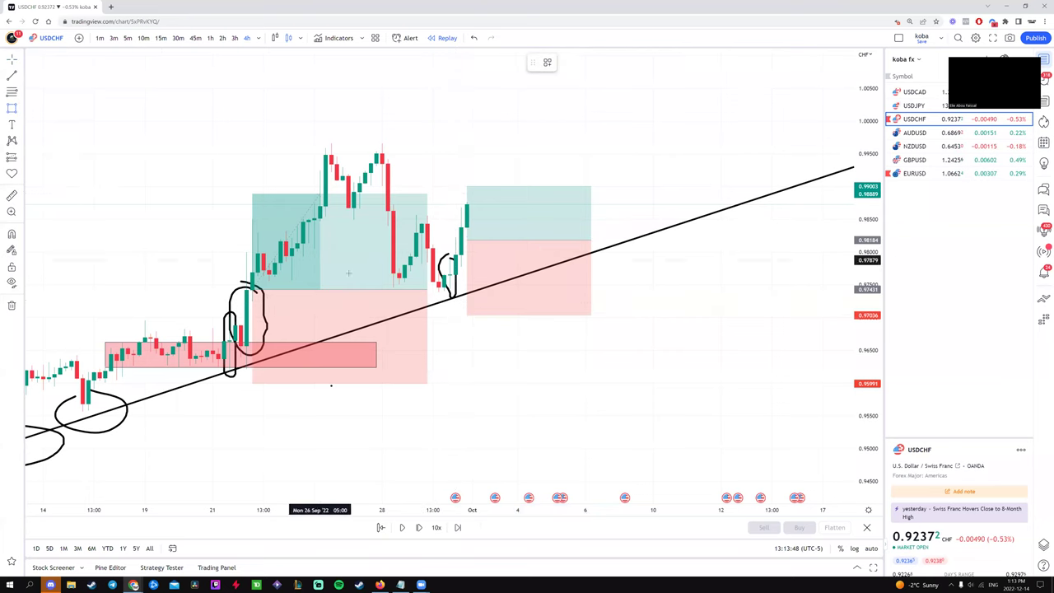
pyautogui.moveTo(268, 278); pyautogui.dragTo(596, 297)
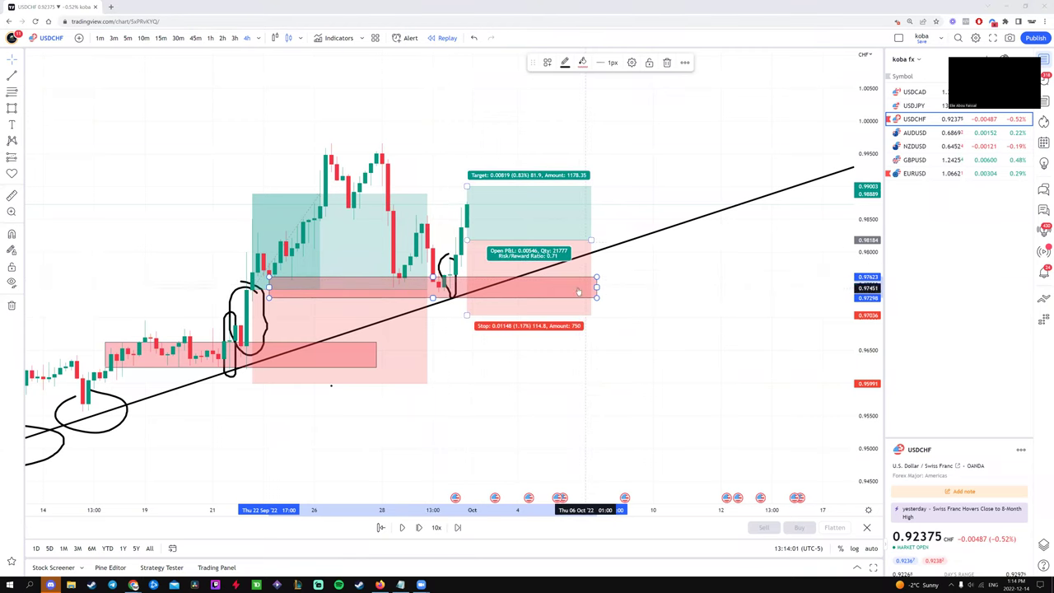
# - Raise the new long position's target to 0.99892 for about 1.49 reward, and run the replay until price passes it
pyautogui.moveTo(477, 187)
pyautogui.mouseDown()
pyautogui.moveTo(485, 91)
pyautogui.moveTo(487, 129)
pyautogui.mouseUp()
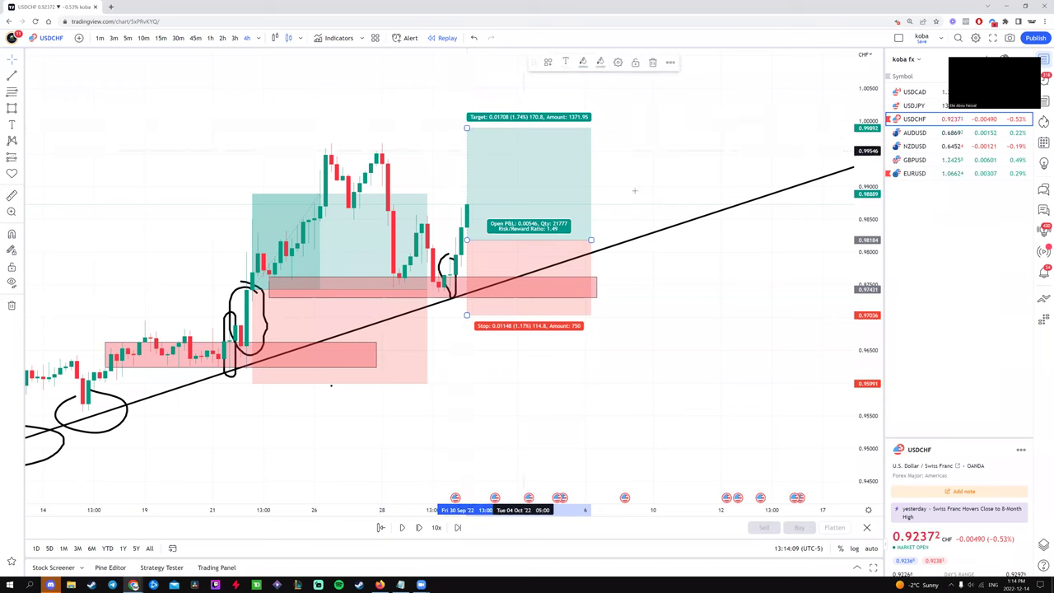
pyautogui.click(875, 305)
pyautogui.moveTo(876, 305); pyautogui.dragTo(867, 258)
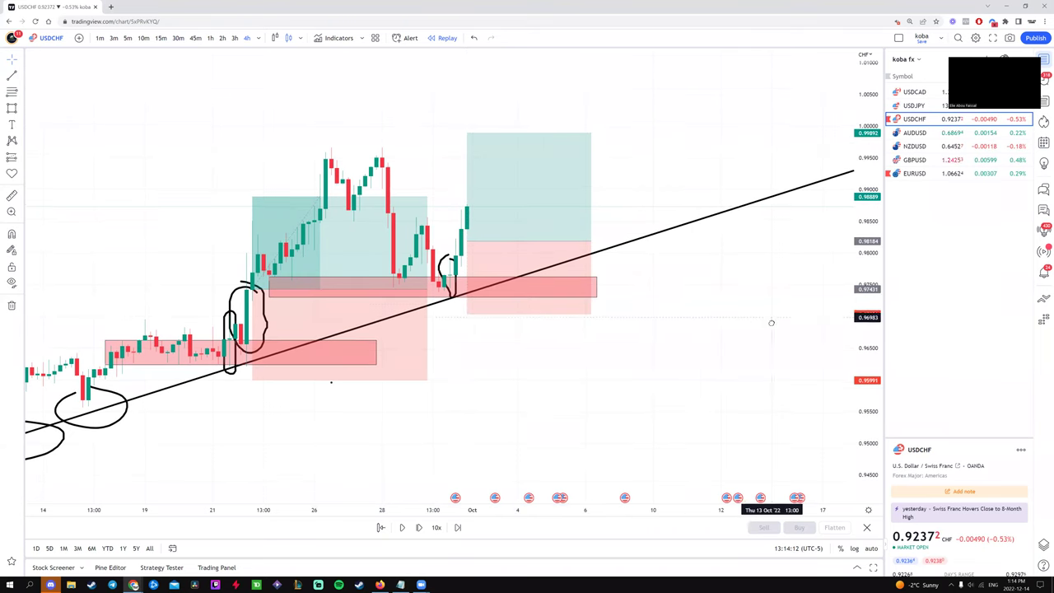
pyautogui.moveTo(651, 345); pyautogui.dragTo(647, 364)
pyautogui.click(400, 530)
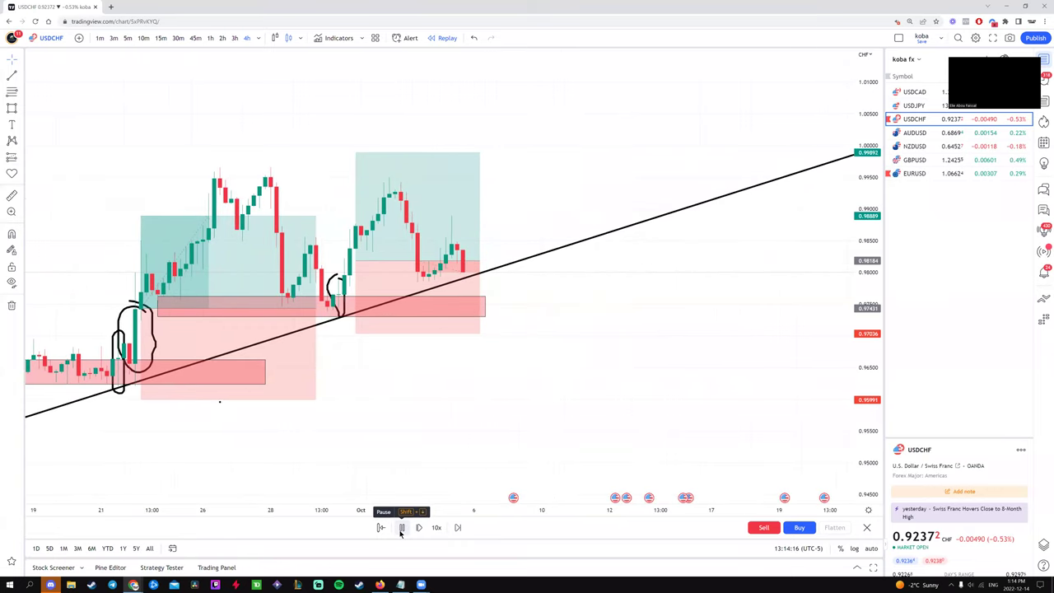
pyautogui.click(400, 531)
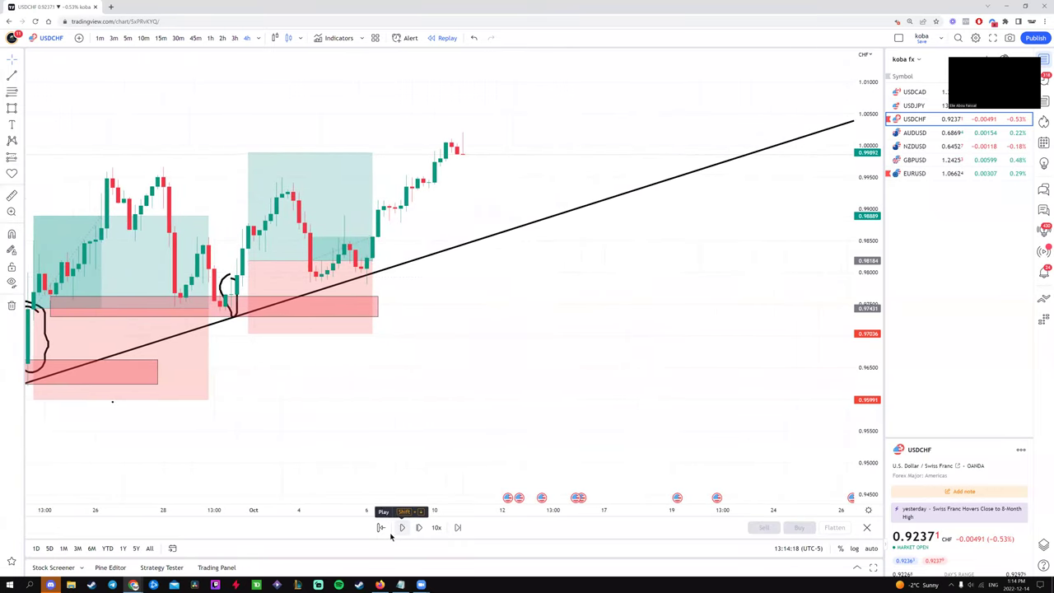
# - Exit bar replay to bring back the full USDCHF price history
pyautogui.scroll(-2, 576, 400)
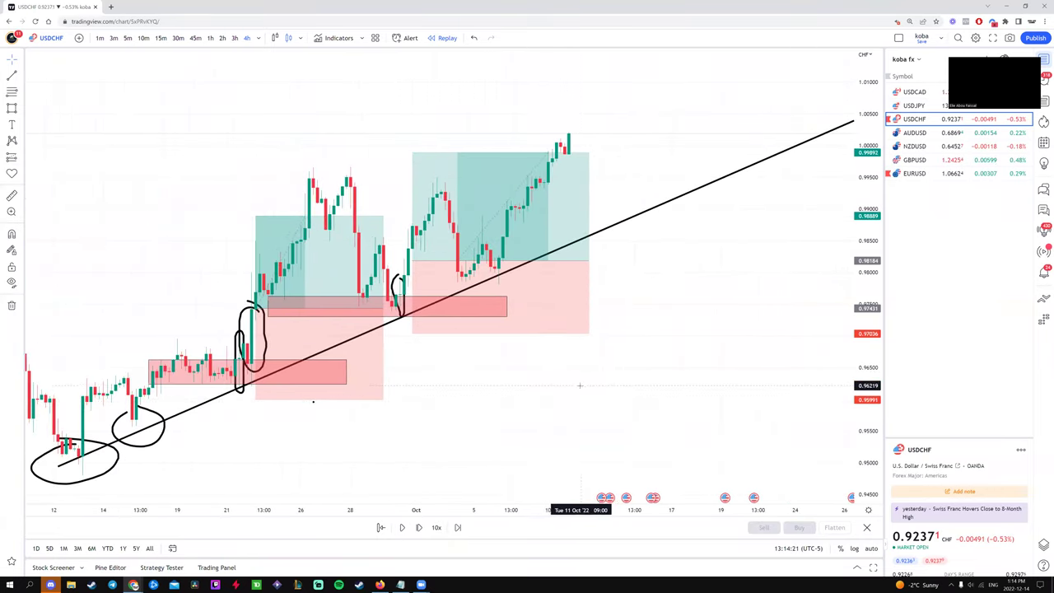
pyautogui.scroll(-1, 577, 381)
pyautogui.moveTo(570, 377); pyautogui.dragTo(564, 383)
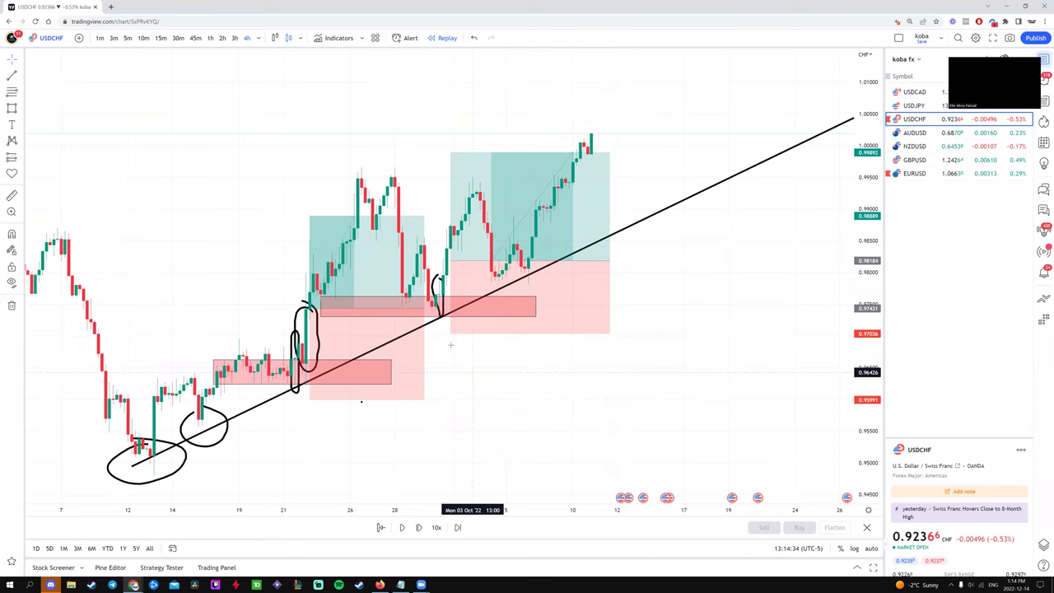
pyautogui.click(275, 38)
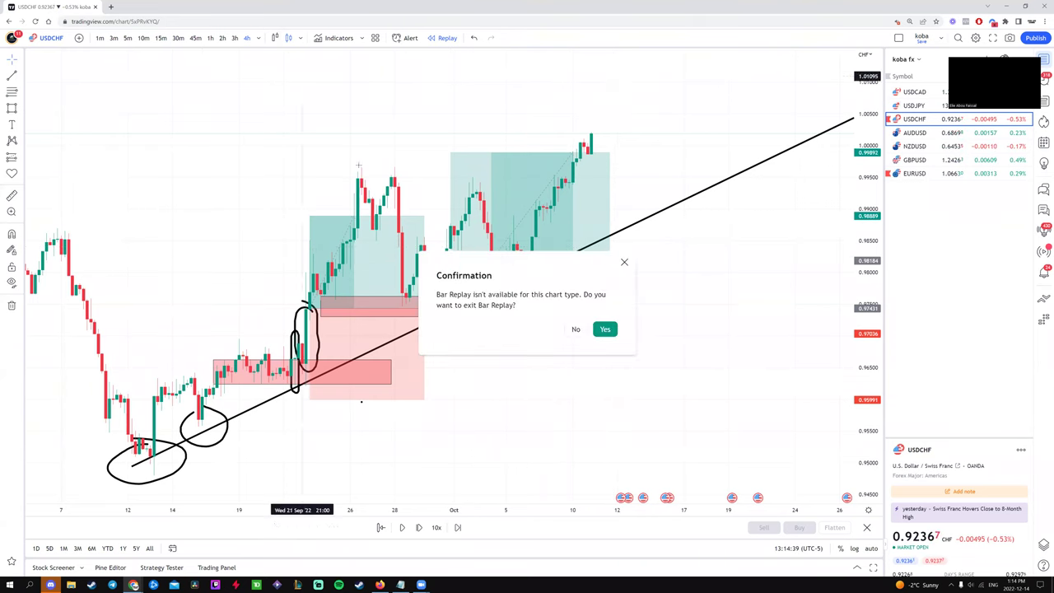
pyautogui.click(574, 326)
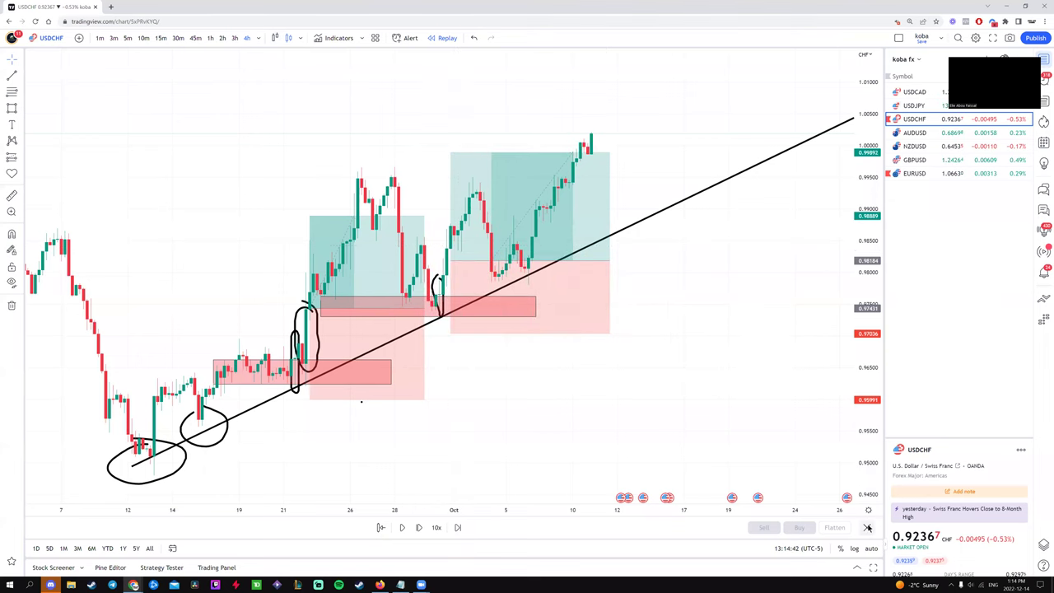
pyautogui.click(867, 527)
pyautogui.click(605, 329)
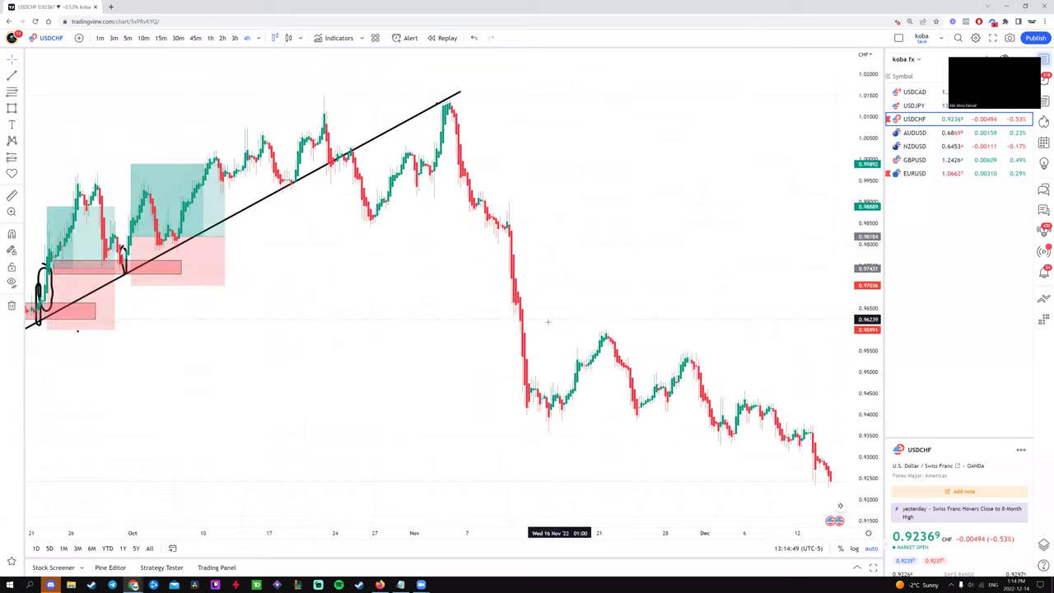
# - Examine how price behaves along the trendline from the two completed trades through October and November
pyautogui.hscroll(-10, 547, 321)
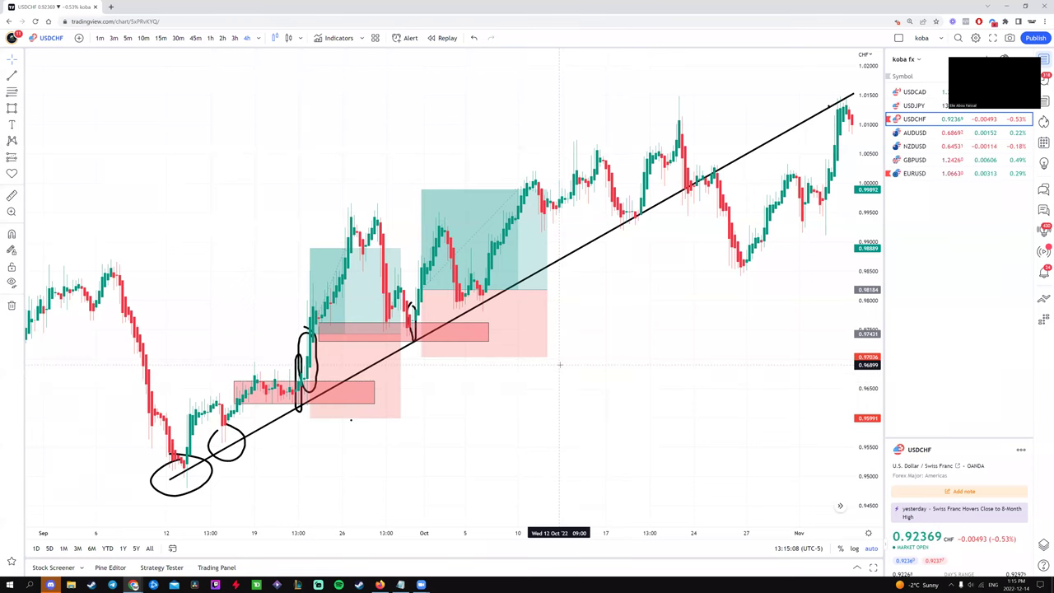
pyautogui.hscroll(5, 400, 313)
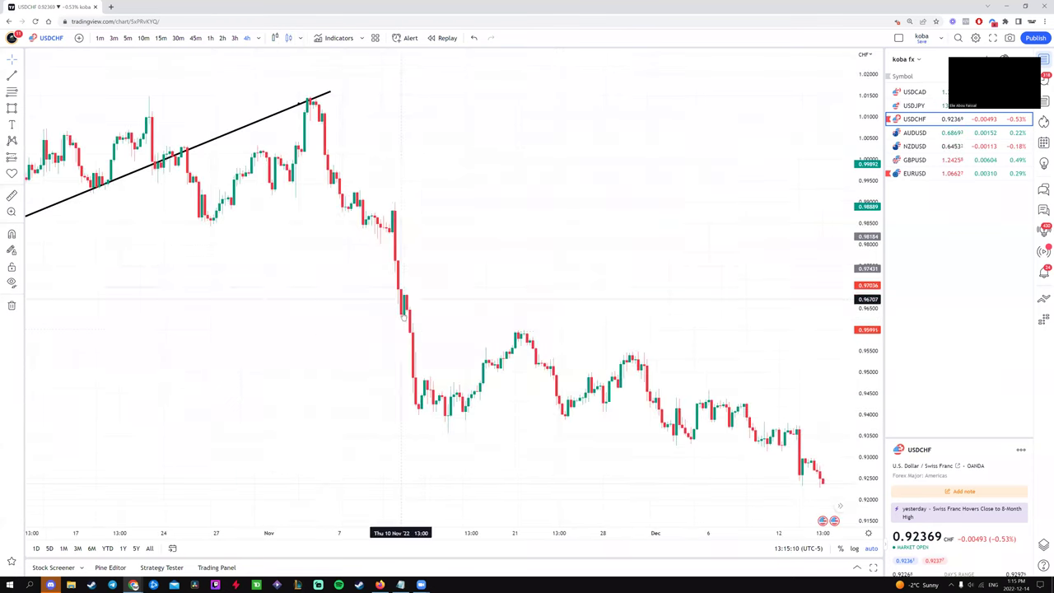
pyautogui.scroll(-3, 285, 313)
pyautogui.hscroll(-1, 504, 335)
pyautogui.scroll(3, 504, 335)
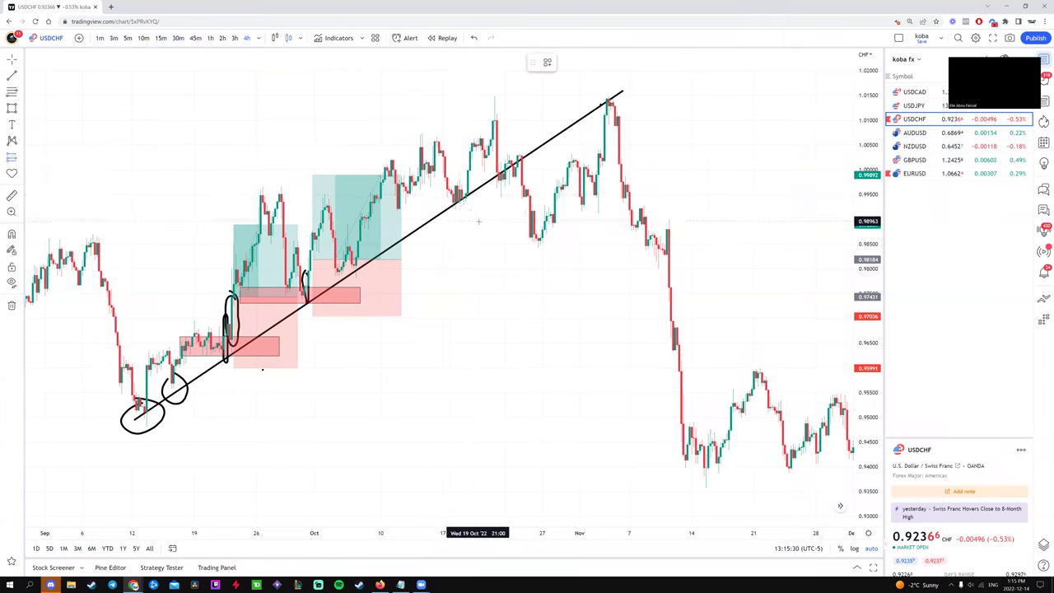
pyautogui.hscroll(5, 494, 197)
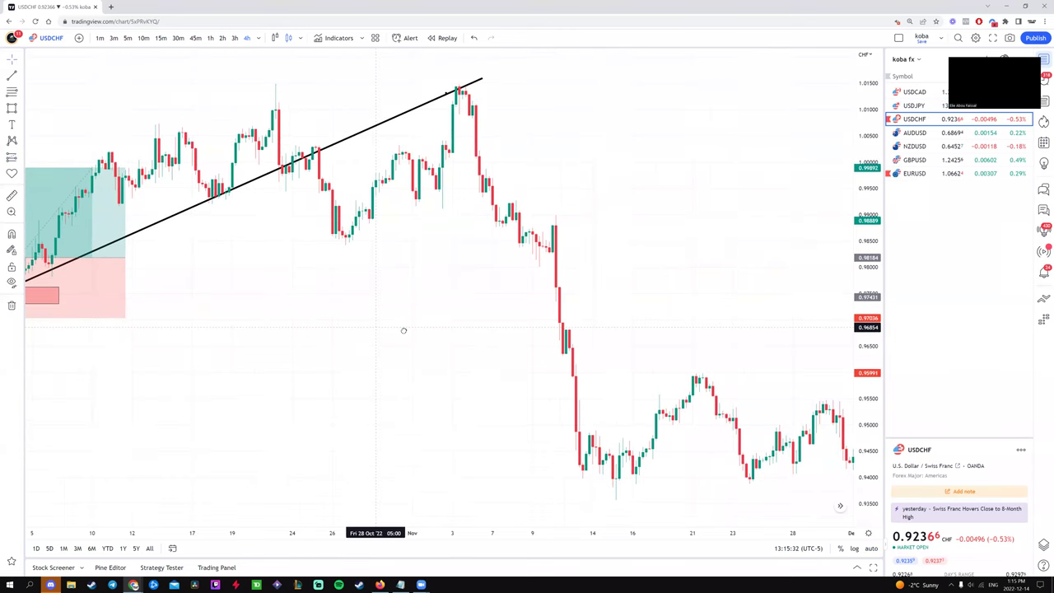
pyautogui.scroll(3, 403, 327)
pyautogui.scroll(3, 401, 242)
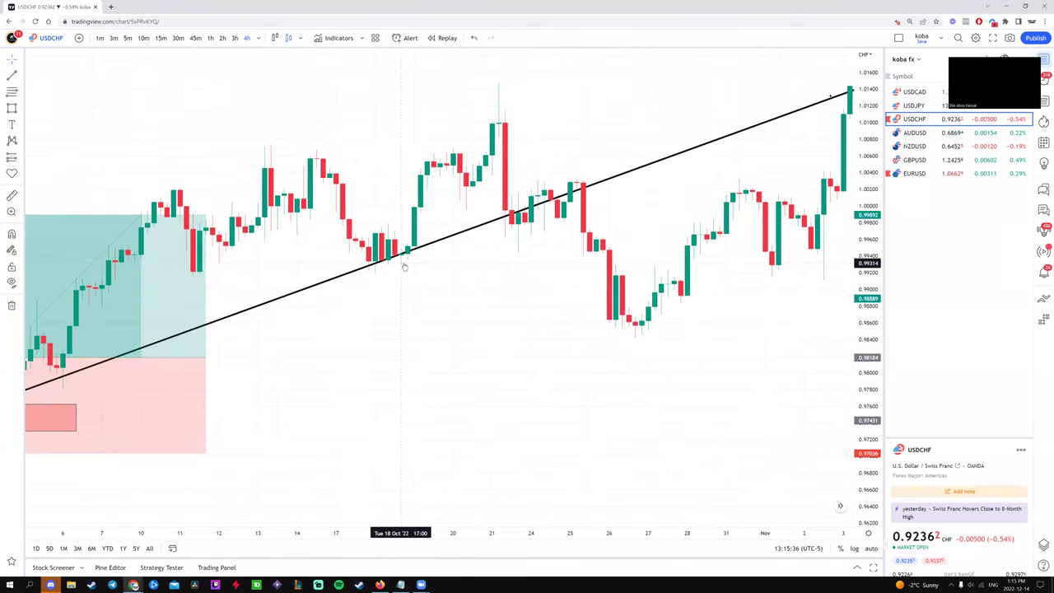
pyautogui.scroll(3, 450, 303)
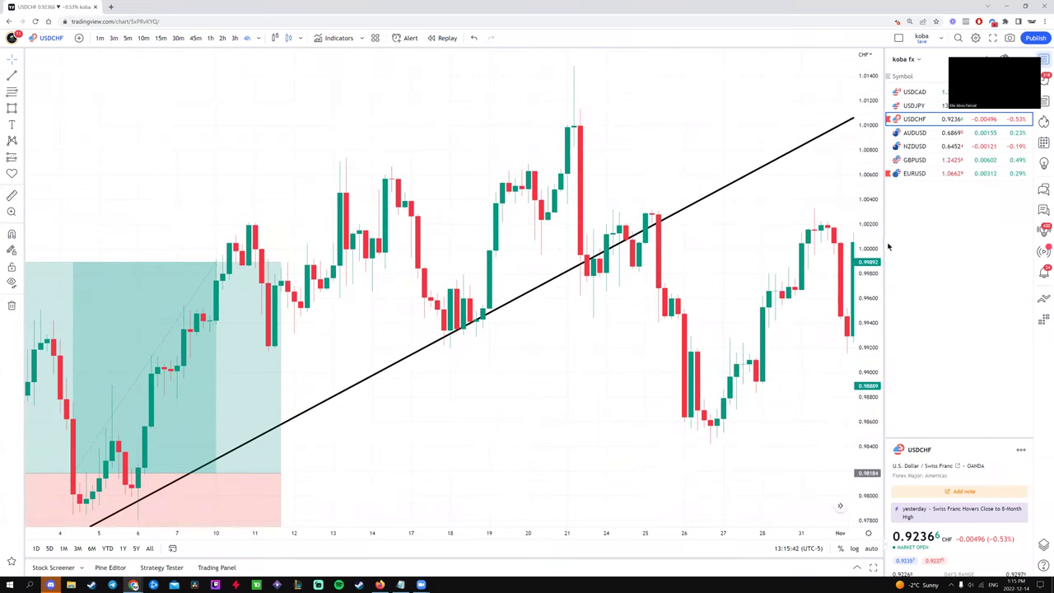
# - Place a long position on 19 October with entry at 0.99976, stop at 0.99126 and target at 1.01252 for 1.5 reward
pyautogui.click(8, 155)
pyautogui.click(480, 284)
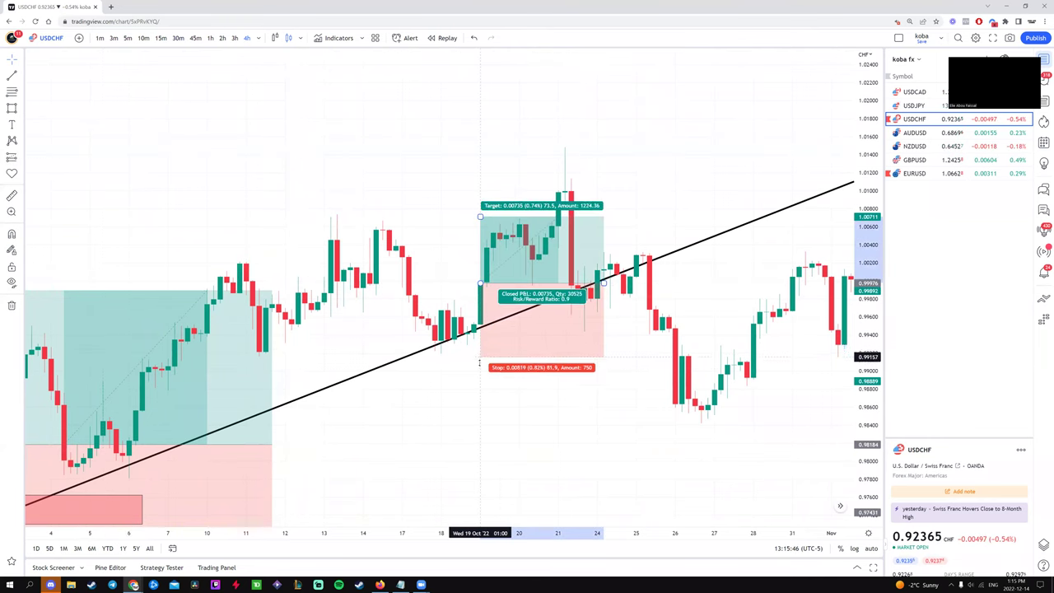
pyautogui.moveTo(480, 360); pyautogui.dragTo(480, 359)
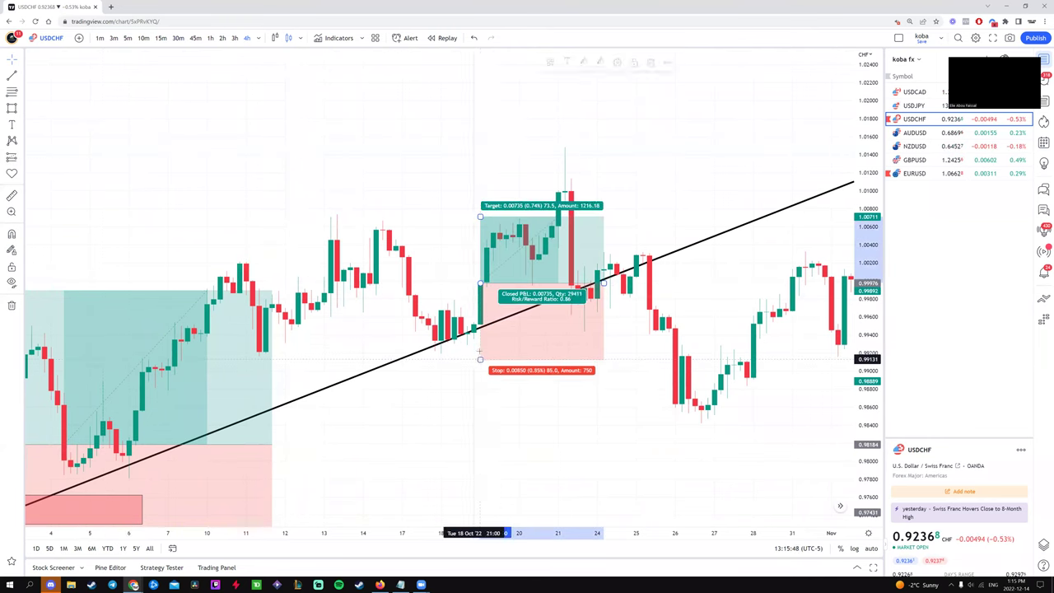
pyautogui.moveTo(480, 217); pyautogui.dragTo(487, 167)
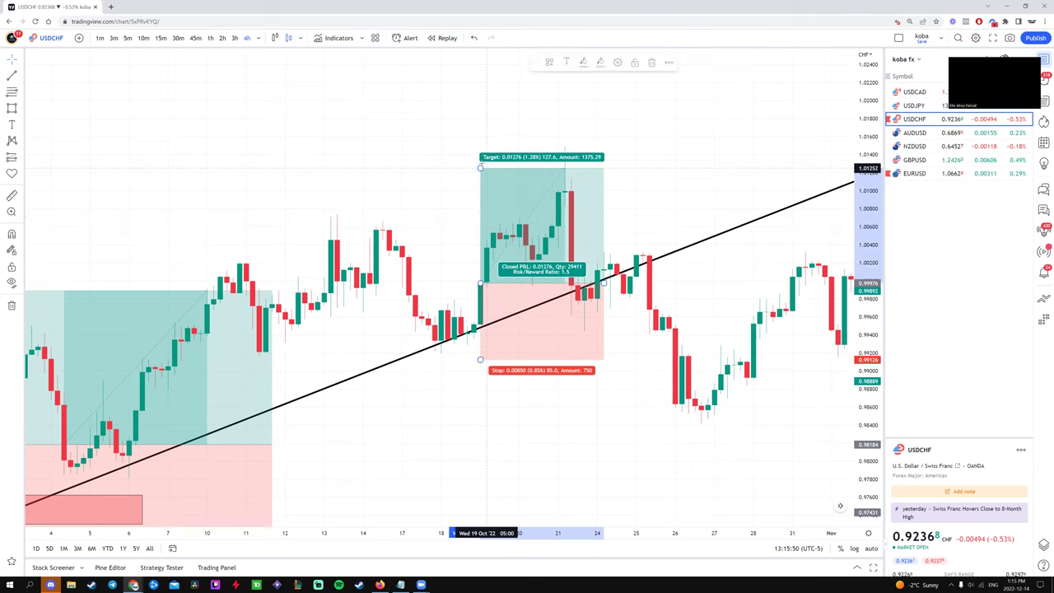
pyautogui.click(473, 177)
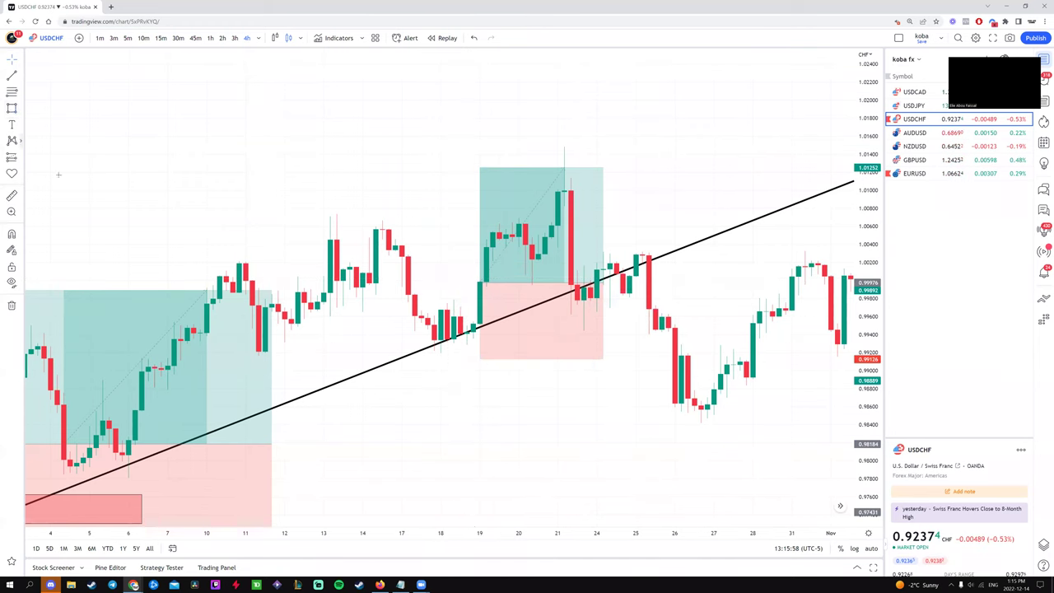
# - Draw a rectangle over the 11 to 23 October zone between about 0.9922 and 0.9966, and lower the position's stop to 0.99111
pyautogui.moveTo(252, 352); pyautogui.dragTo(590, 311)
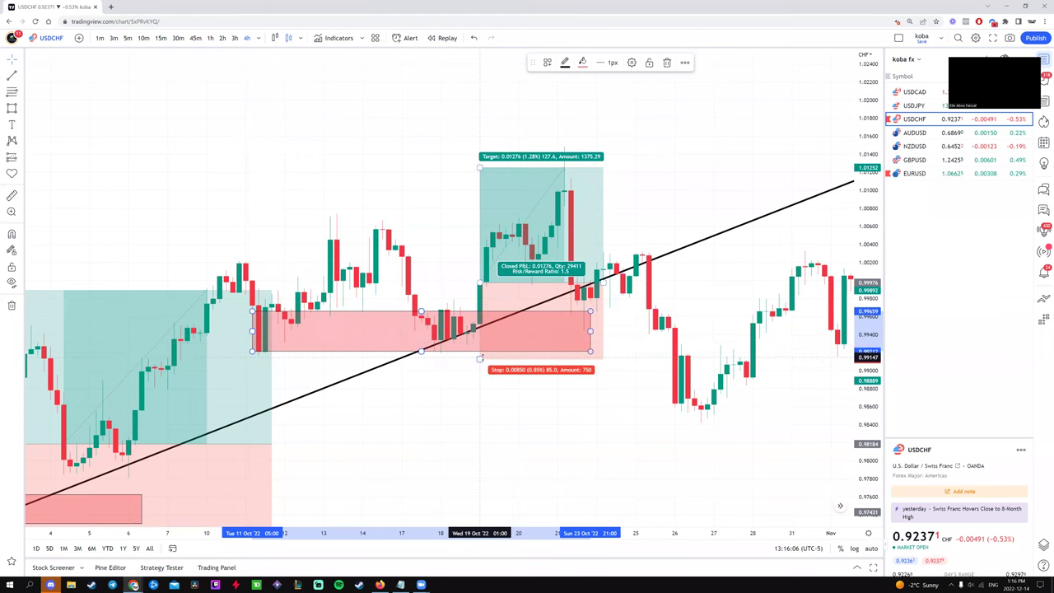
pyautogui.click(484, 360)
pyautogui.click(481, 355)
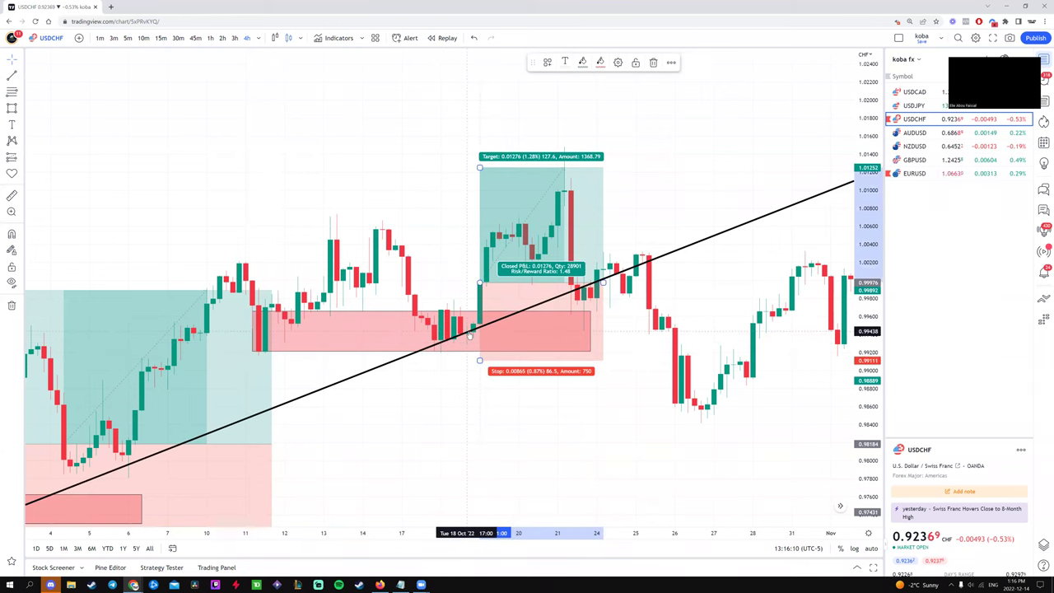
pyautogui.click(447, 440)
# - Circle the 26 to 28 October swing low near 0.9860, below the trendline, with the brush
pyautogui.hscroll(3, 450, 411)
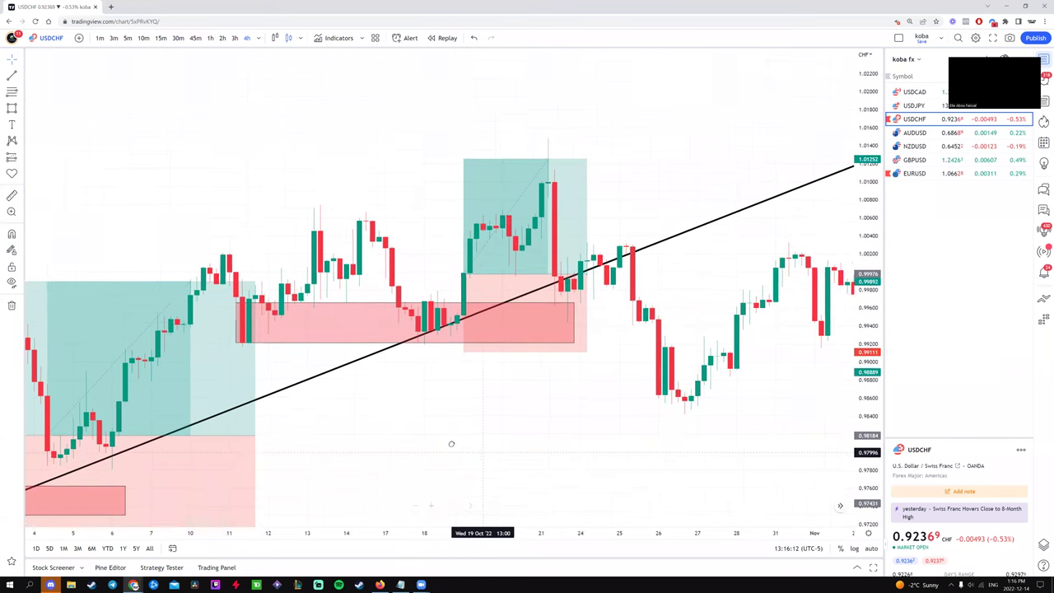
pyautogui.hscroll(3, 537, 387)
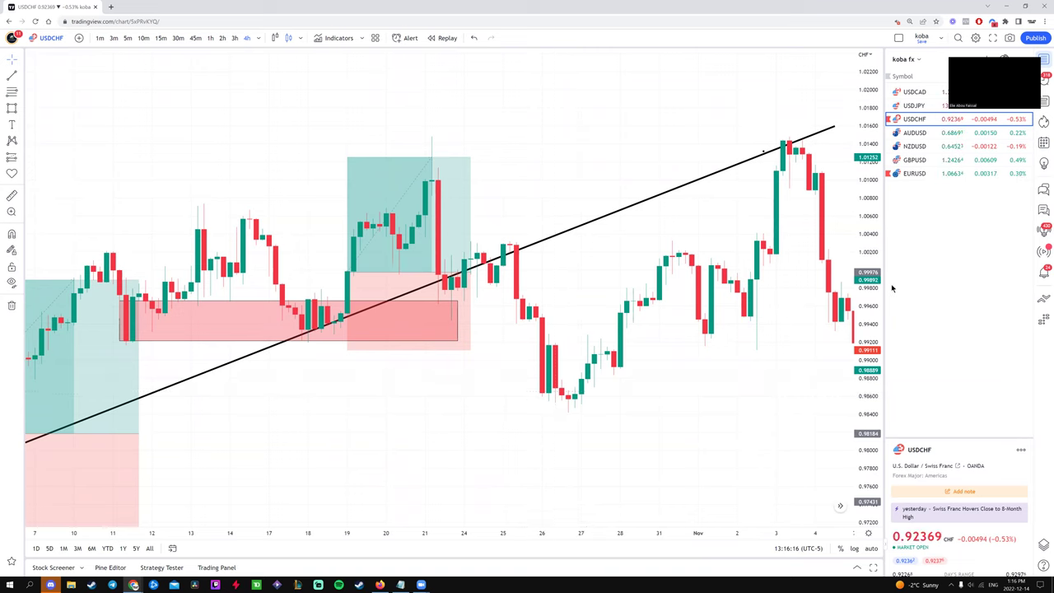
pyautogui.scroll(-5, 660, 334)
pyautogui.hscroll(3, 659, 333)
pyautogui.scroll(3, 659, 334)
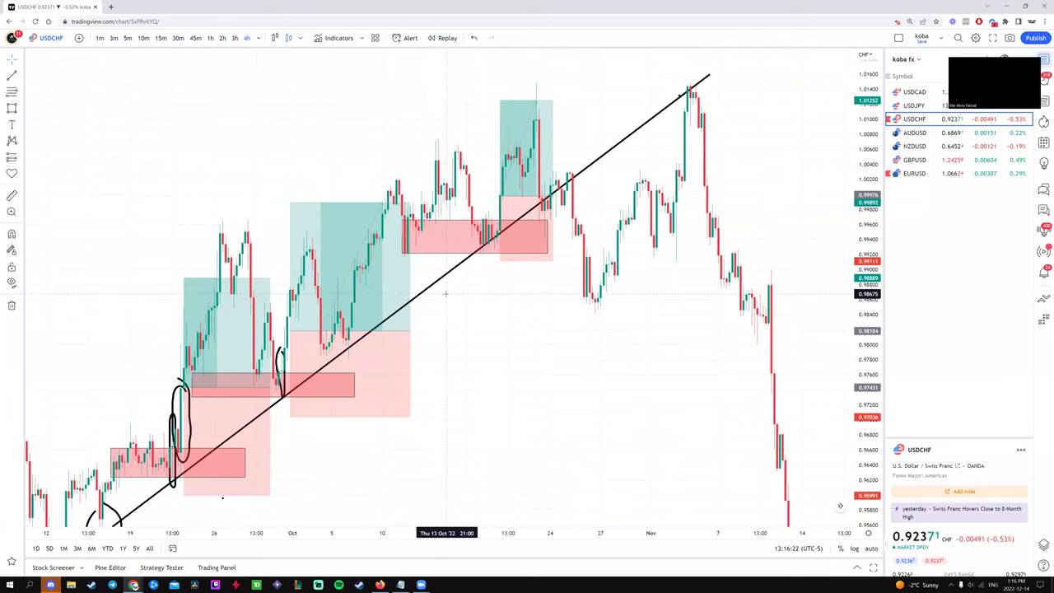
pyautogui.moveTo(526, 302); pyautogui.dragTo(524, 338)
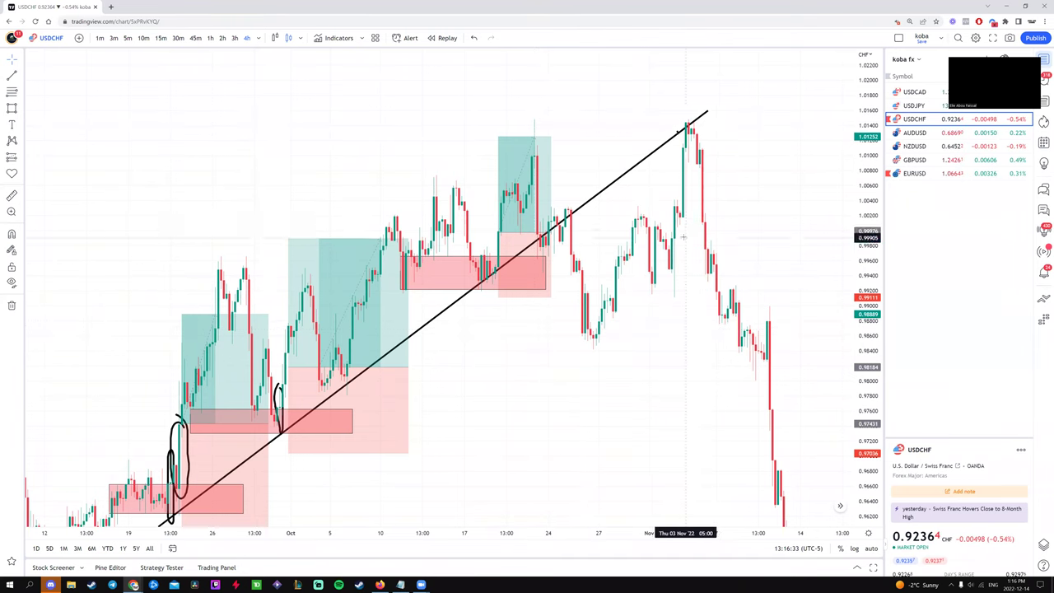
pyautogui.scroll(1, 648, 351)
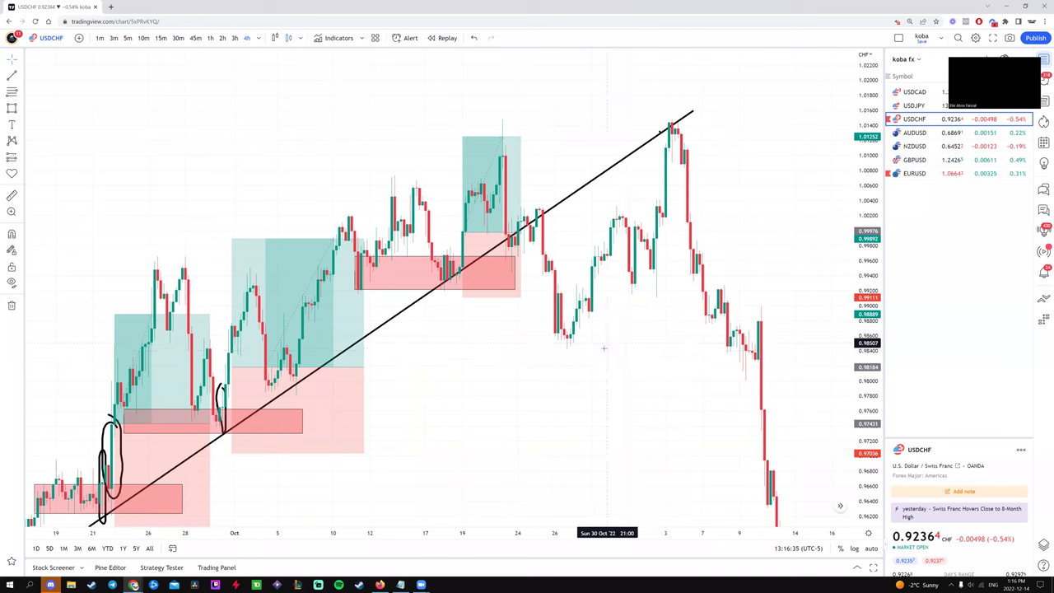
pyautogui.moveTo(519, 376); pyautogui.dragTo(464, 337)
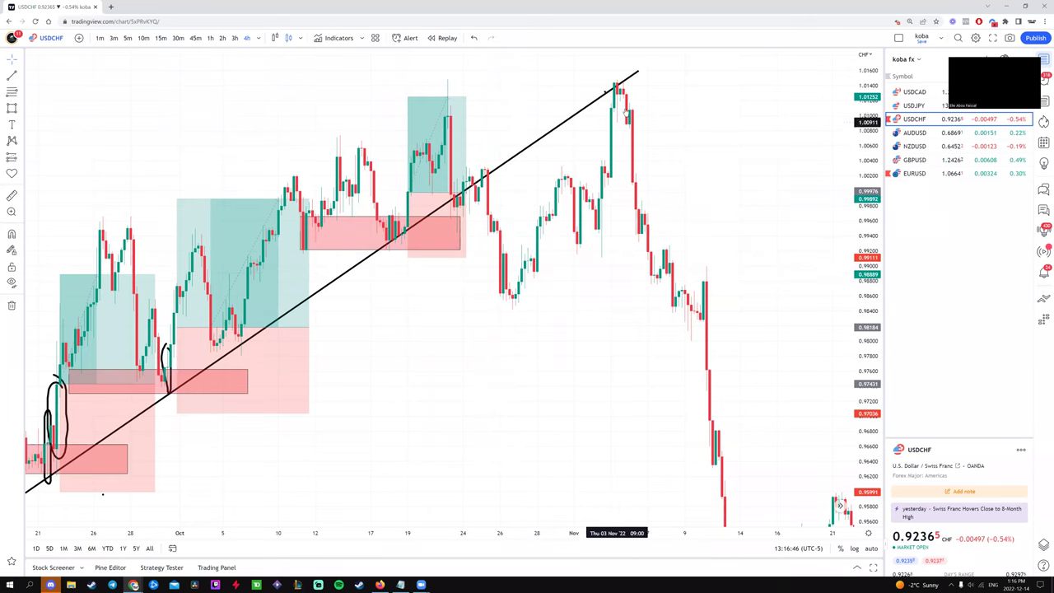
pyautogui.click(11, 108)
pyautogui.moveTo(515, 282); pyautogui.dragTo(512, 283)
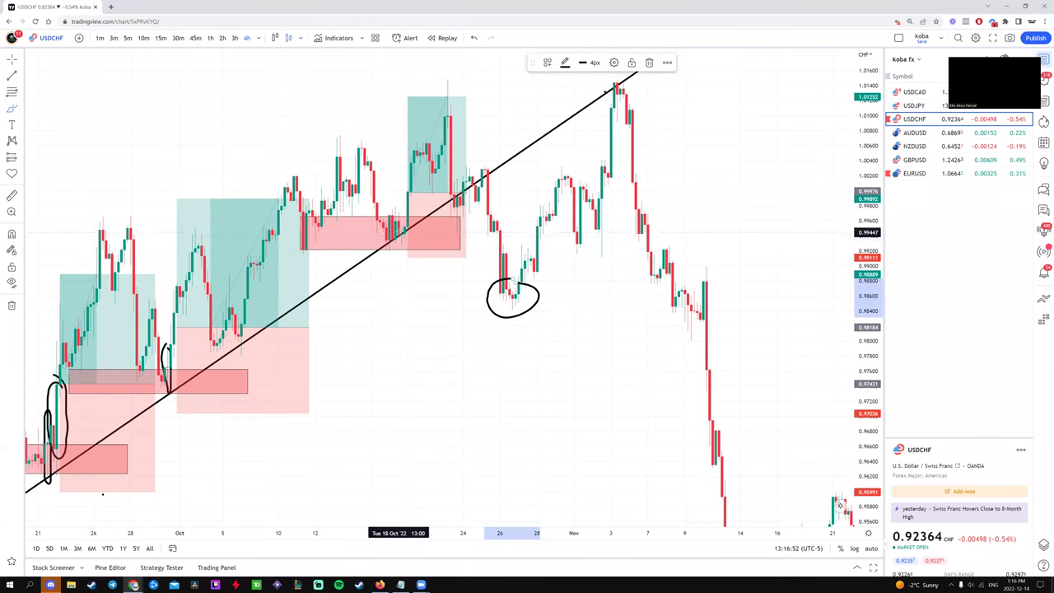
# - Circle the trendline touch around 18 to 20 October, near 0.994 inside the support zone, with the brush
pyautogui.moveTo(412, 234); pyautogui.dragTo(426, 234)
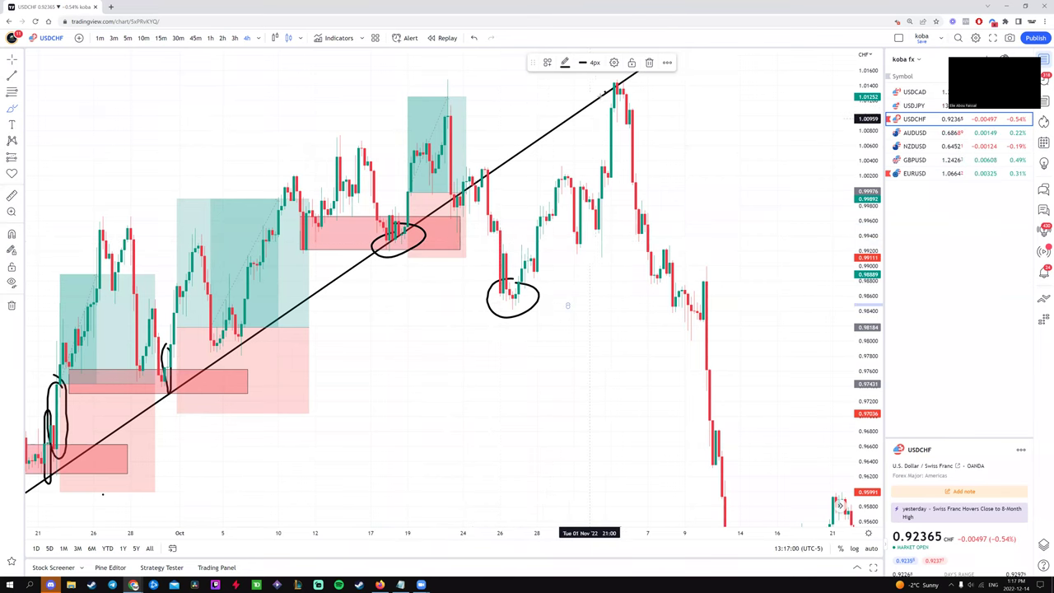
# - Place a short position on 4 November with entry at 1.00893, stop at 1.01821 and target at 0.99310
pyautogui.moveTo(864, 124); pyautogui.dragTo(862, 156)
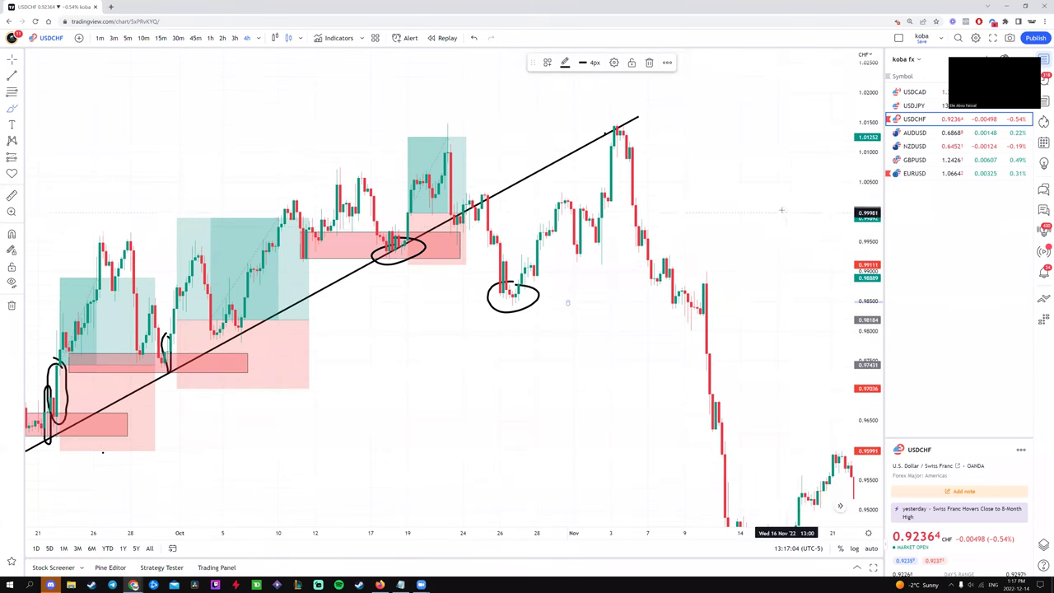
pyautogui.scroll(2, 733, 517)
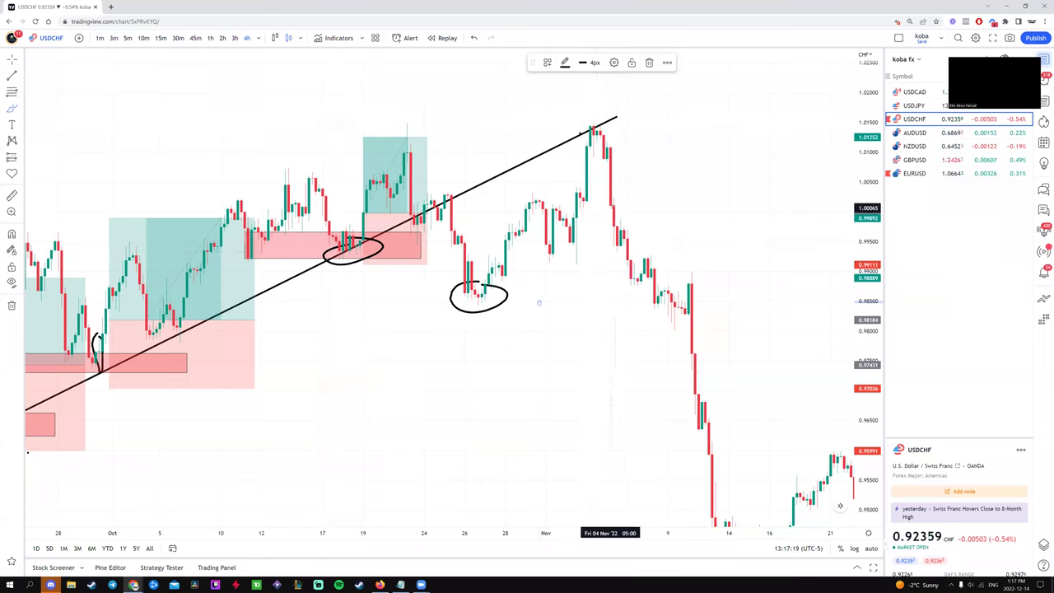
pyautogui.click(22, 157)
pyautogui.click(55, 176)
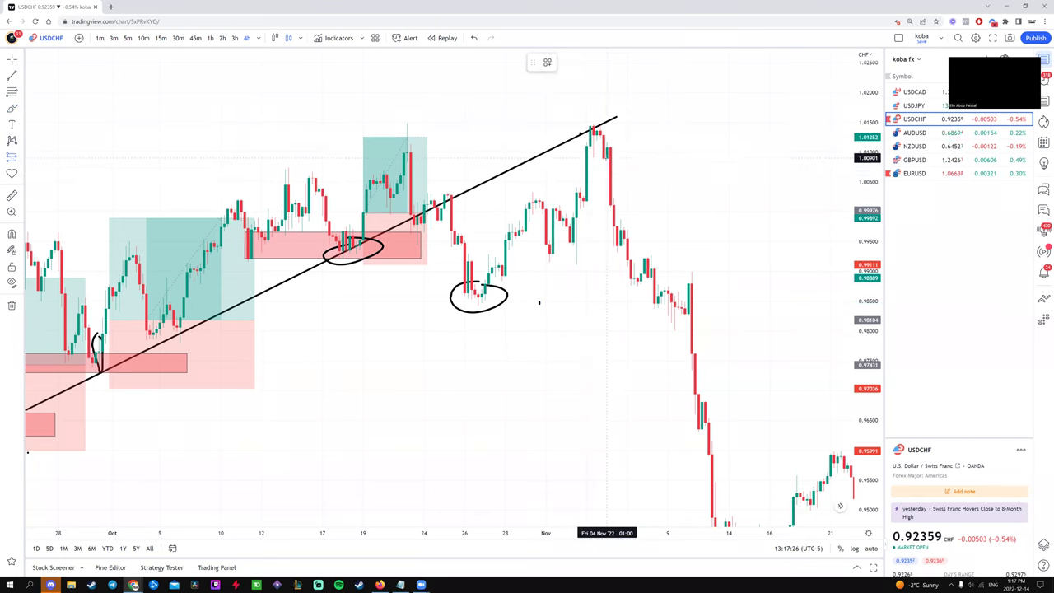
pyautogui.click(606, 164)
pyautogui.moveTo(607, 74); pyautogui.dragTo(607, 123)
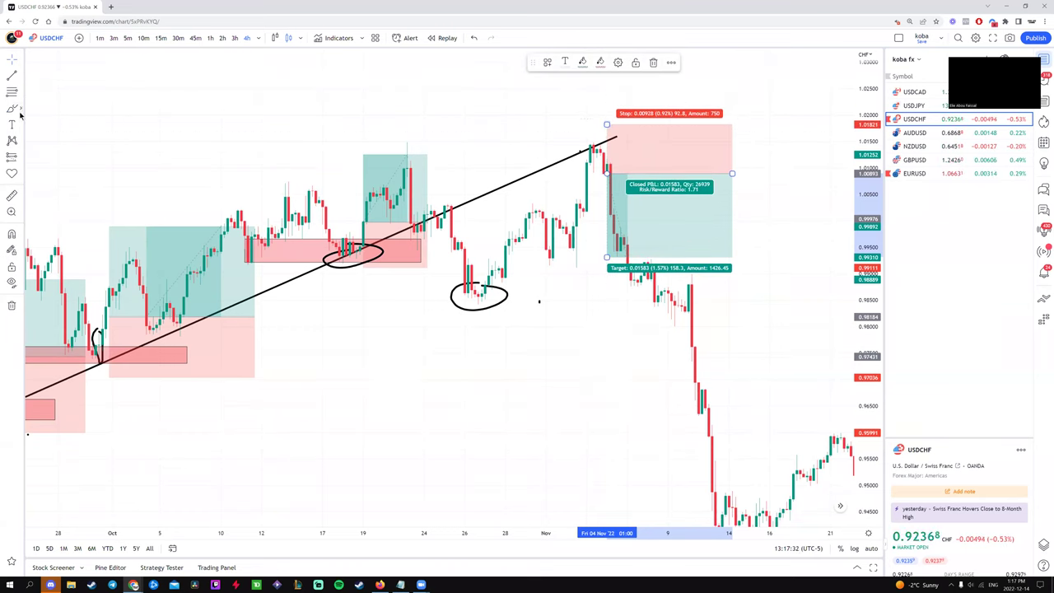
# - Draw a rectangle from 17 October to 8 November between about 1.0096 and 1.0147, and raise the short position's target to 0.99491
pyautogui.hotkey('alt', 'shift', 'r')
pyautogui.moveTo(321, 163); pyautogui.dragTo(653, 143)
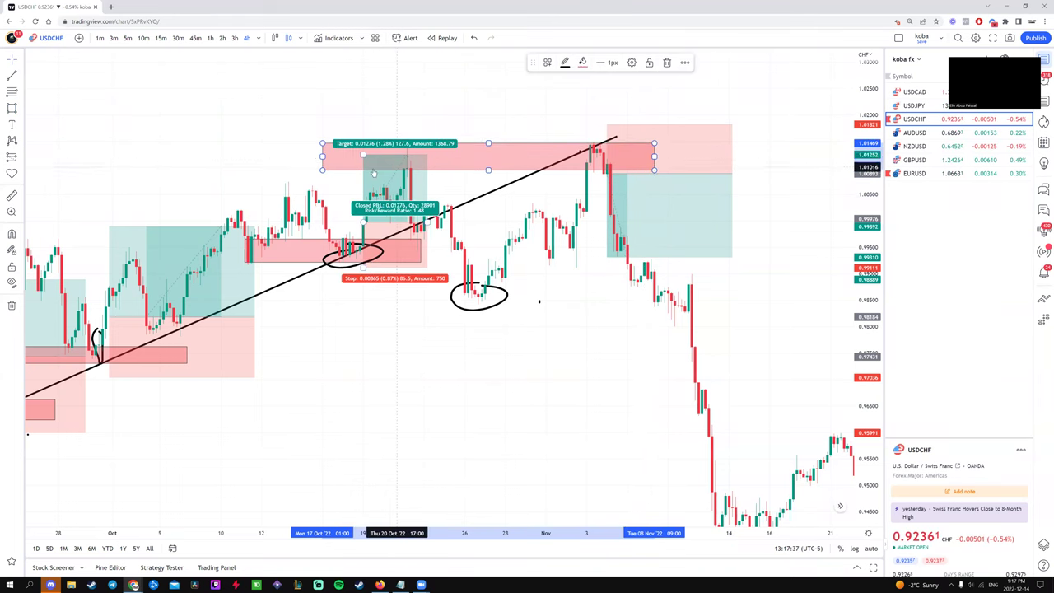
pyautogui.scroll(-1, 261, 154)
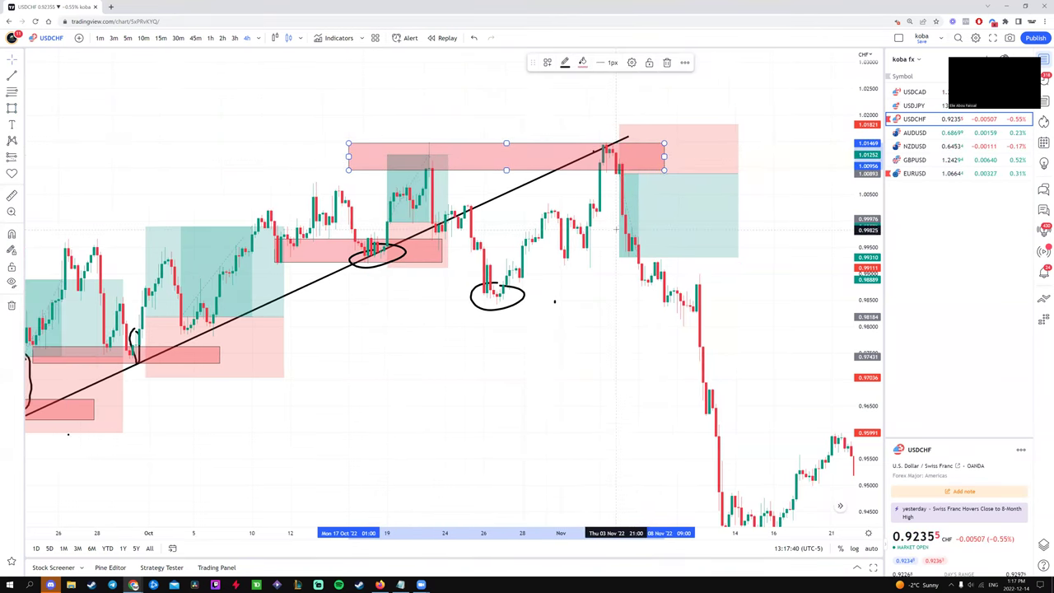
pyautogui.click(618, 258)
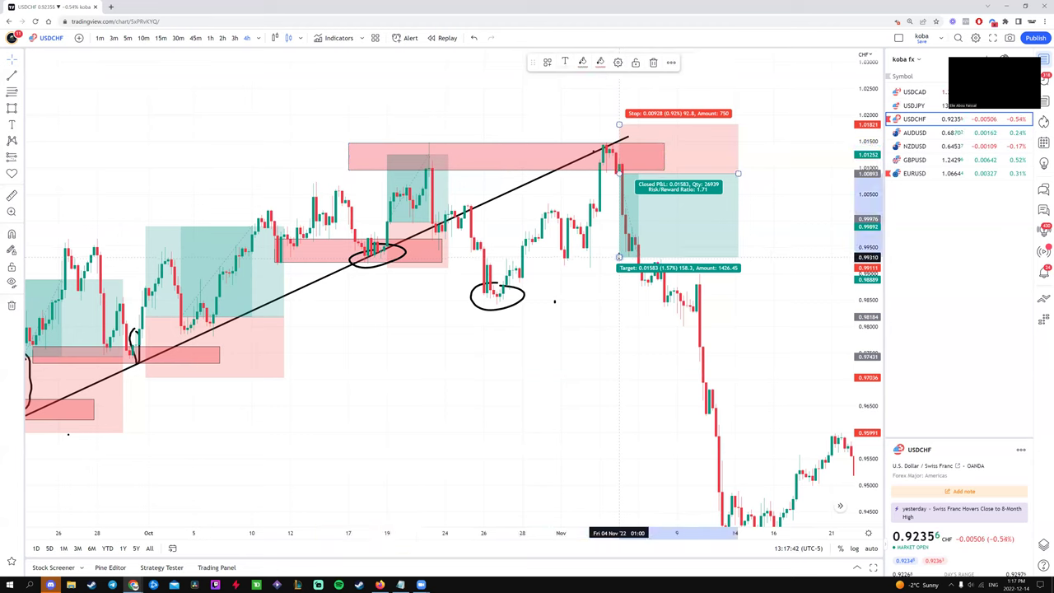
pyautogui.click(603, 314)
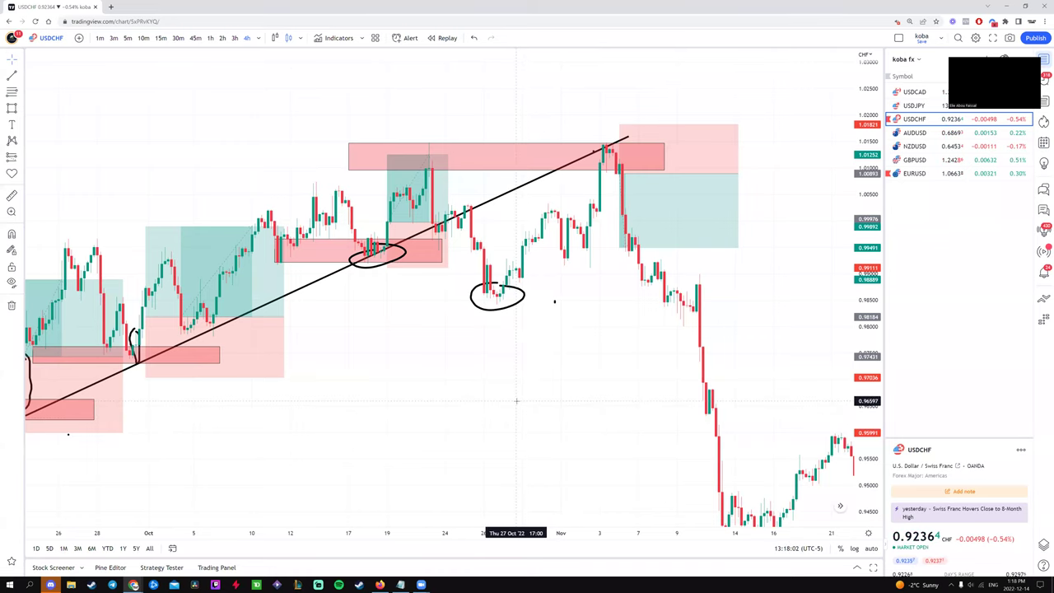
pyautogui.moveTo(545, 384); pyautogui.dragTo(484, 398)
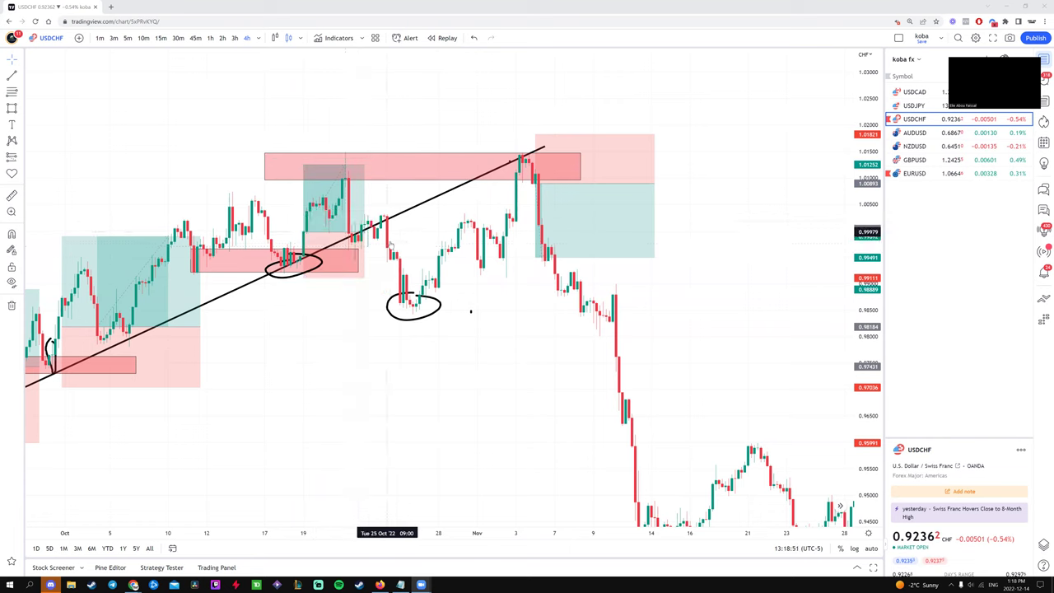
pyautogui.click(22, 158)
pyautogui.click(49, 156)
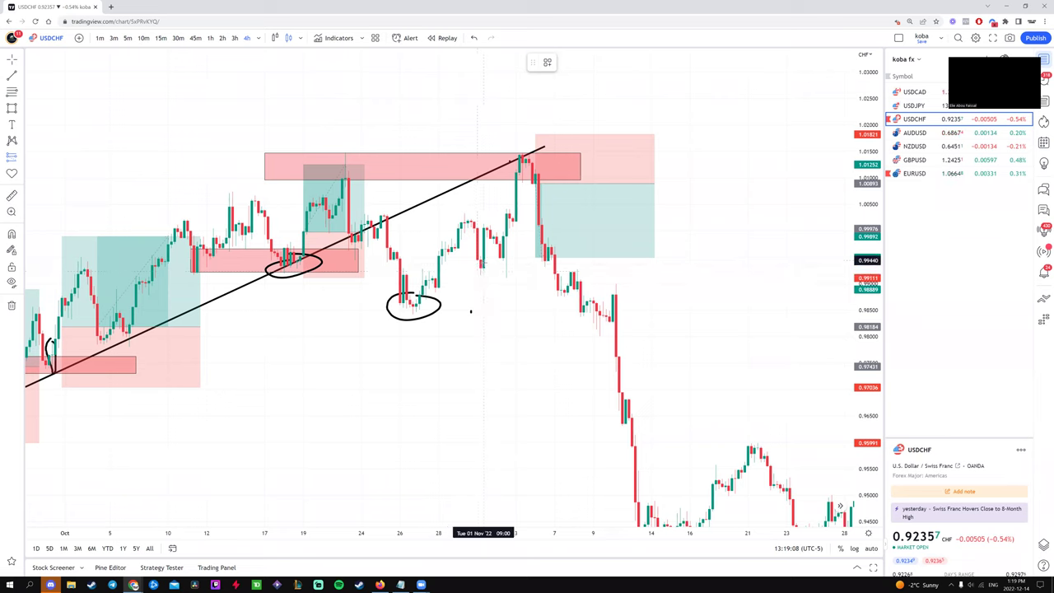
pyautogui.click(632, 208)
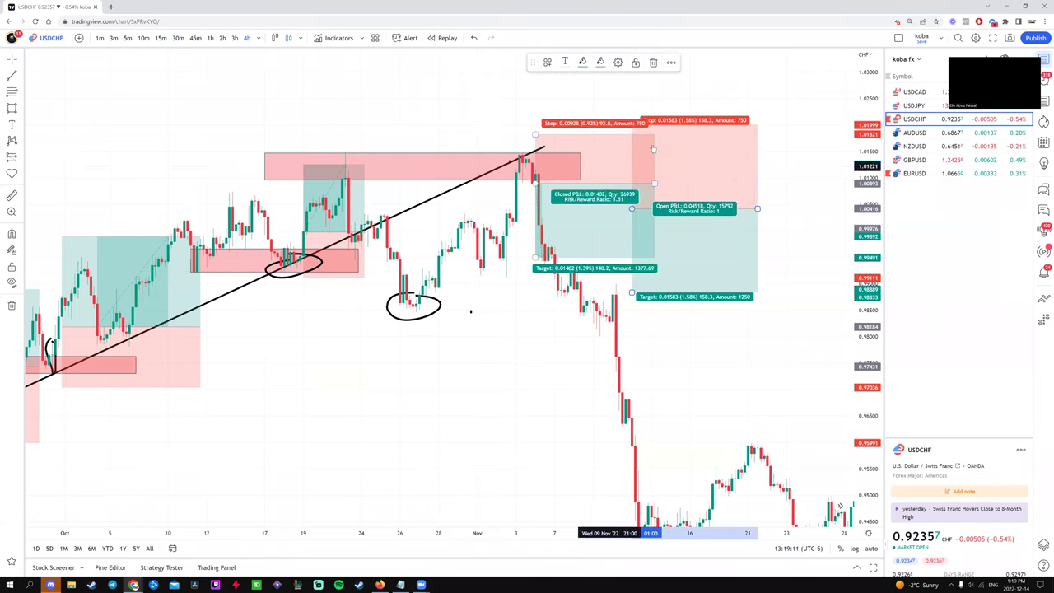
pyautogui.press('Delete')
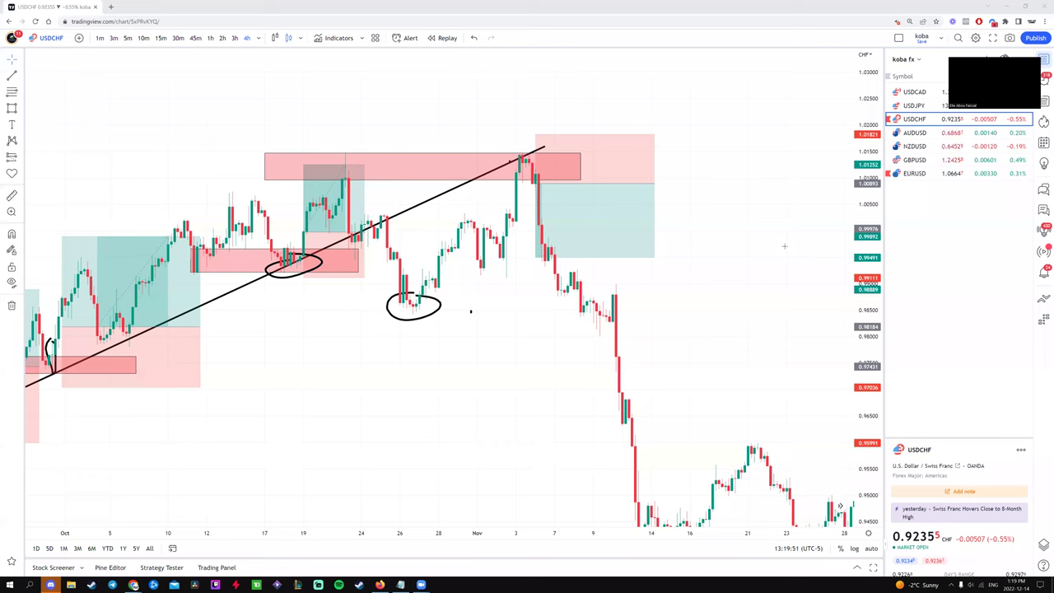
# - Draw a trend line under the rising lows from 26 October near 0.9822 to about 1.0095 on 11 November
pyautogui.click(11, 75)
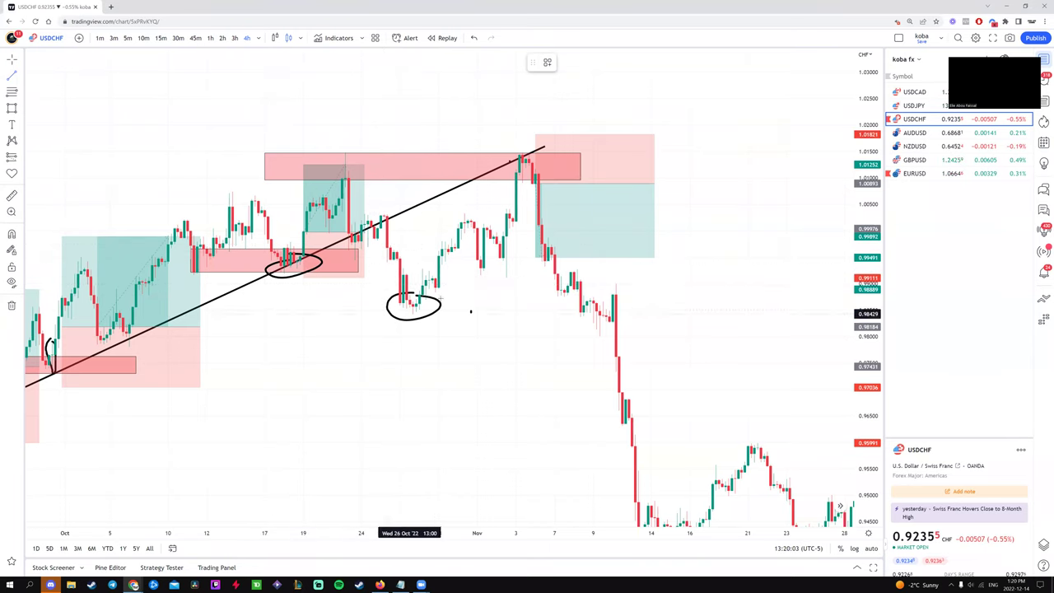
pyautogui.click(400, 325)
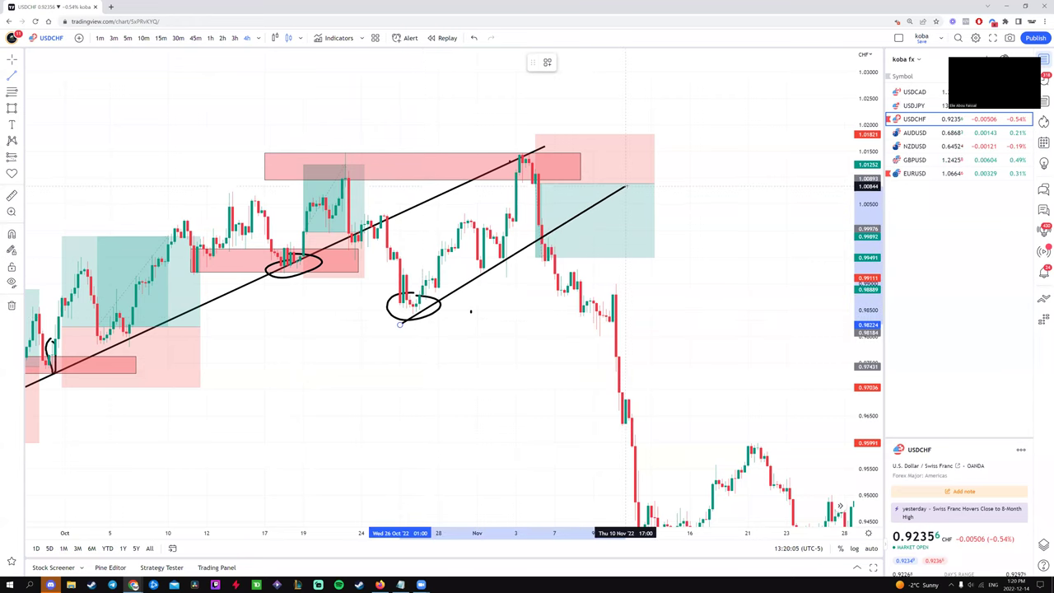
pyautogui.click(641, 180)
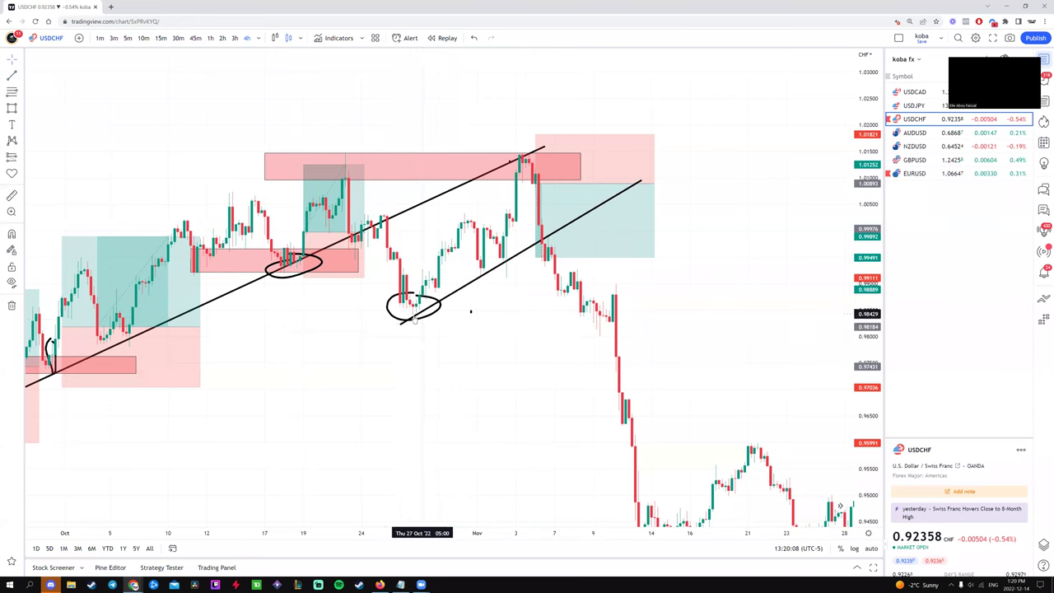